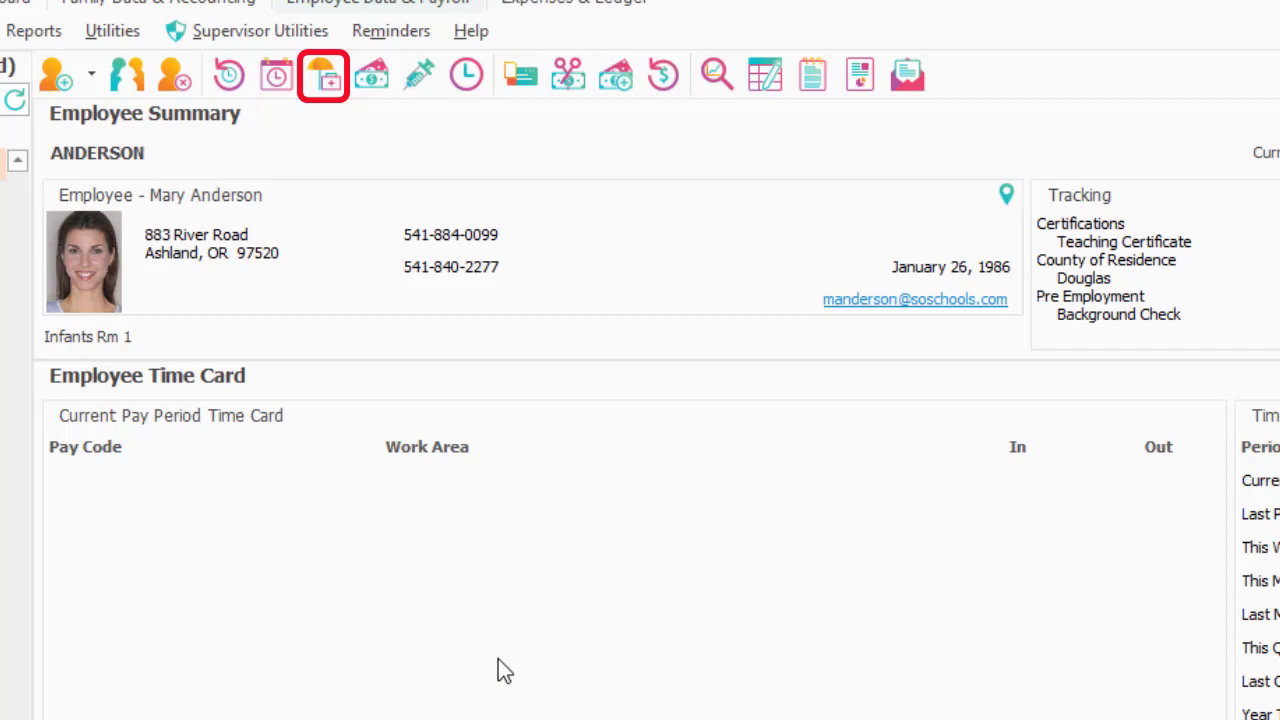
Review the planned, earned, used and balance records in the Infants Rm 1 employee's benefits, then close them.
{"action": "left_click", "coordinate": [326, 78]}
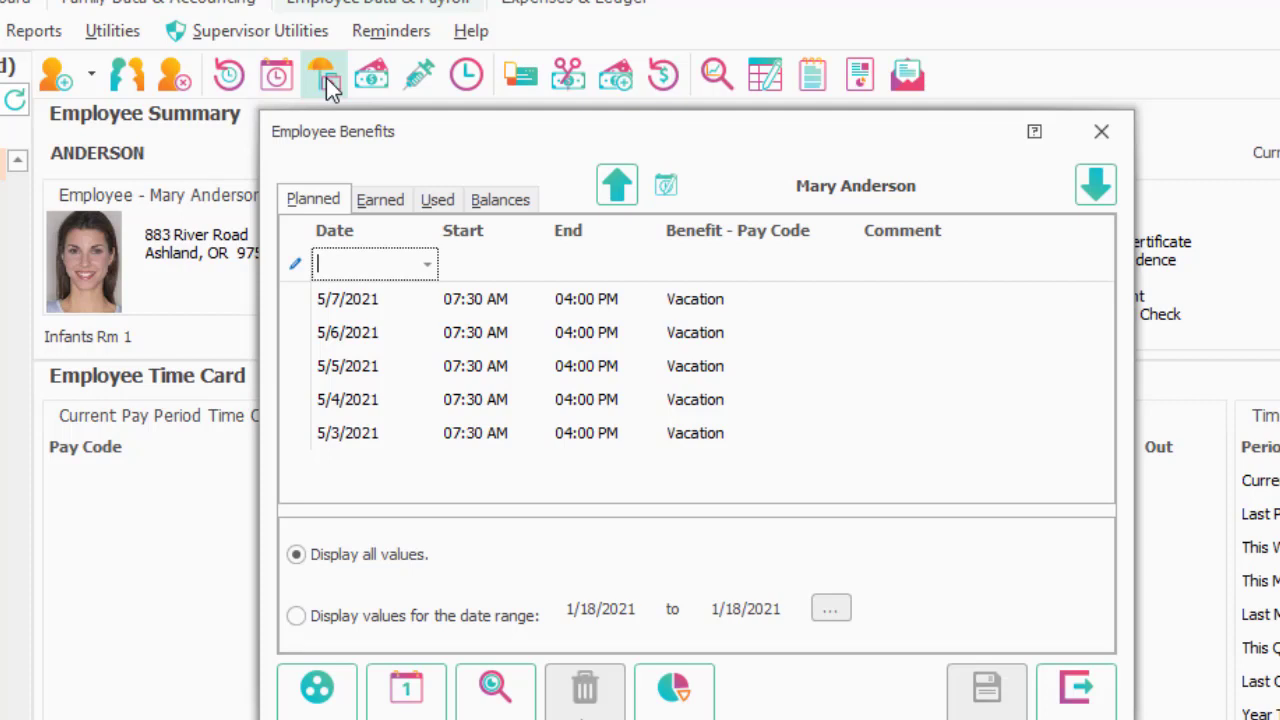
{"action": "left_click", "coordinate": [380, 199]}
{"action": "left_click_drag", "start_coordinate": [1105, 325], "coordinate": [1116, 446]}
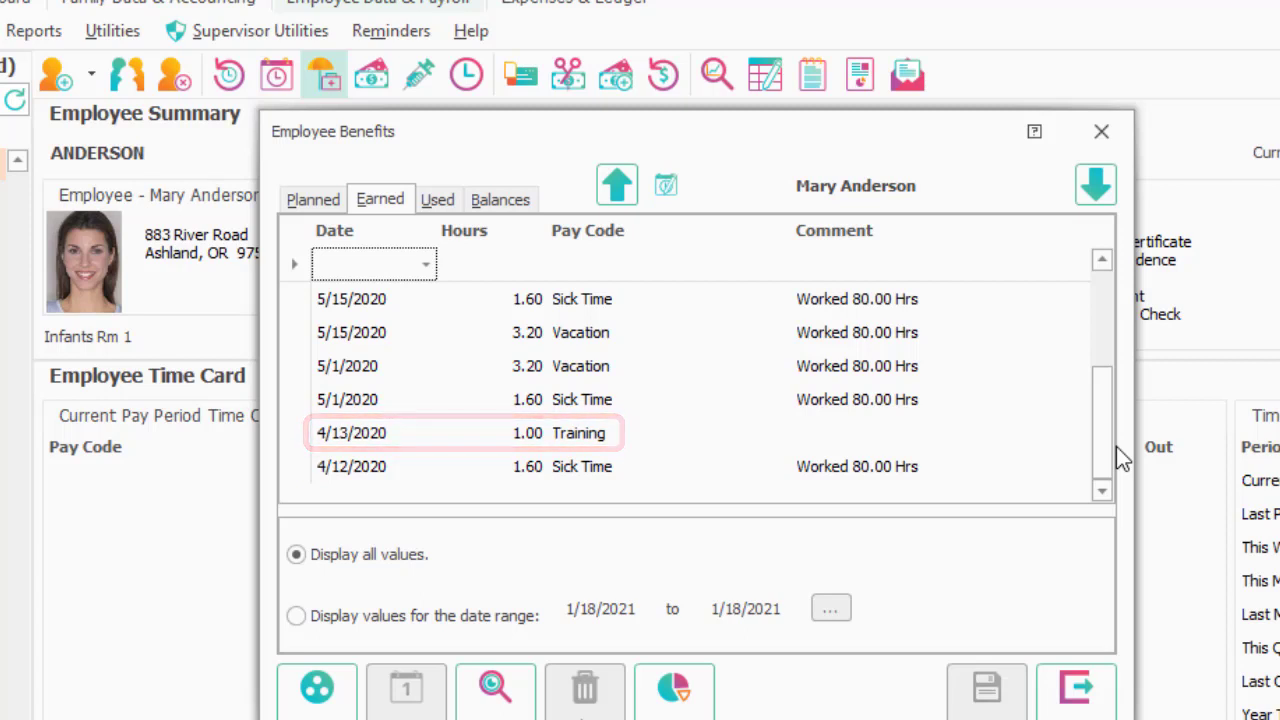
{"action": "left_click", "coordinate": [433, 203]}
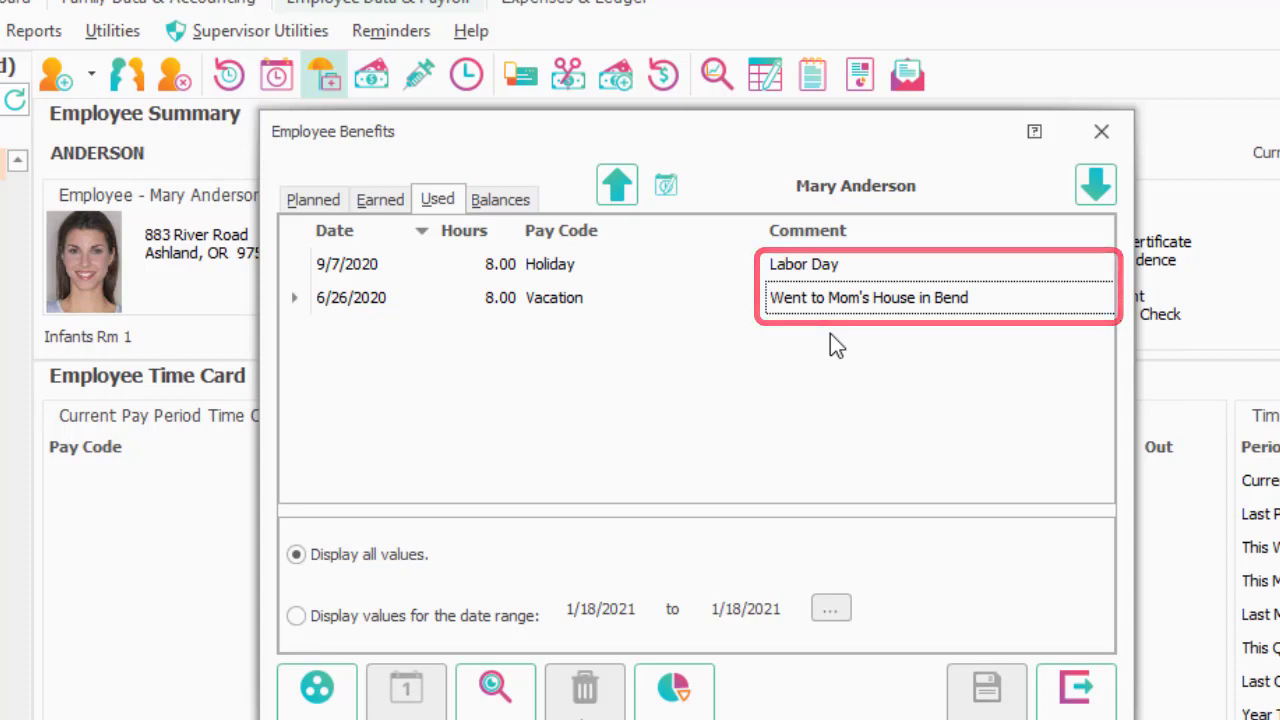
{"action": "left_click", "coordinate": [515, 212]}
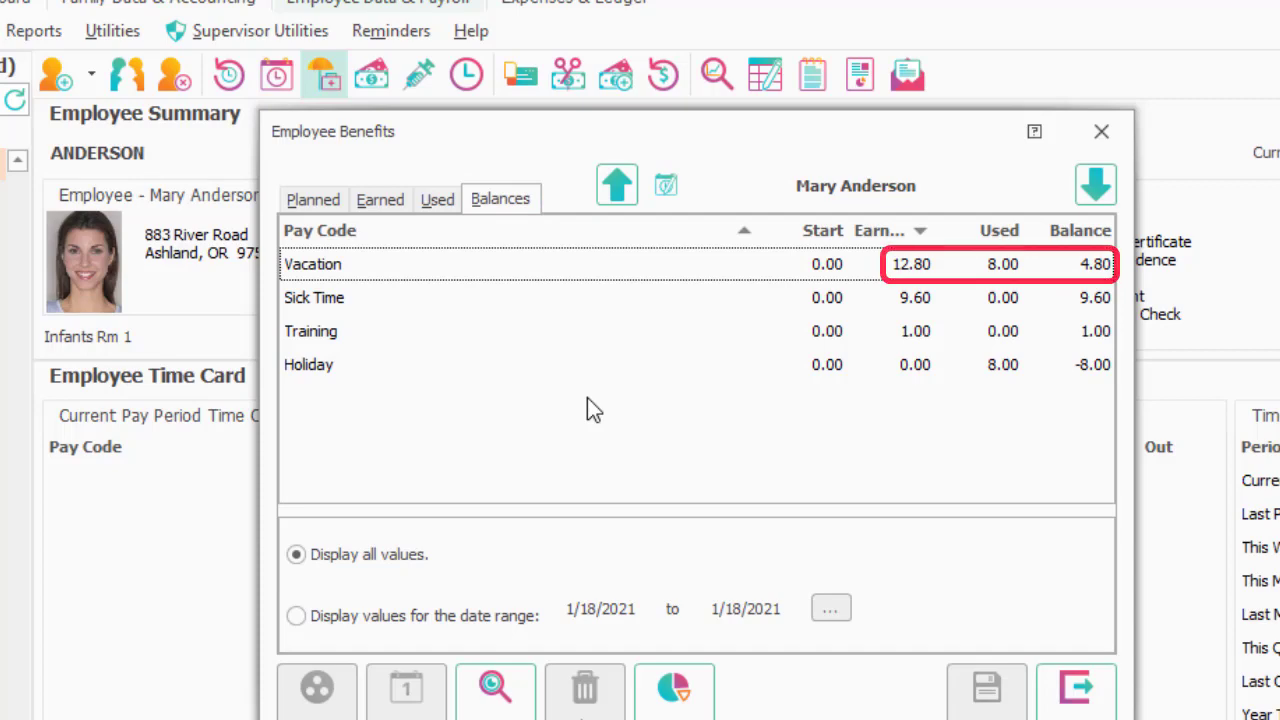
{"action": "left_click", "coordinate": [1075, 690]}
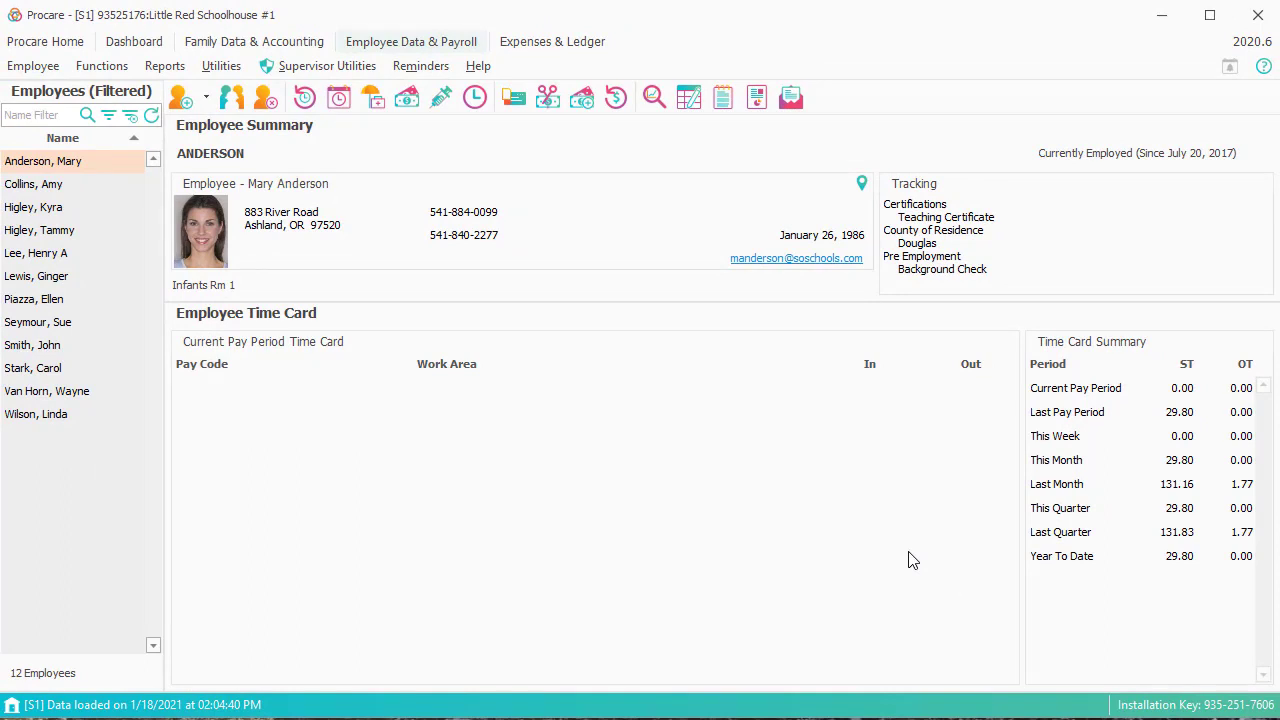
Open the earned benefits of the employee assigned to the Twos Room.
{"action": "left_click", "coordinate": [14, 349]}
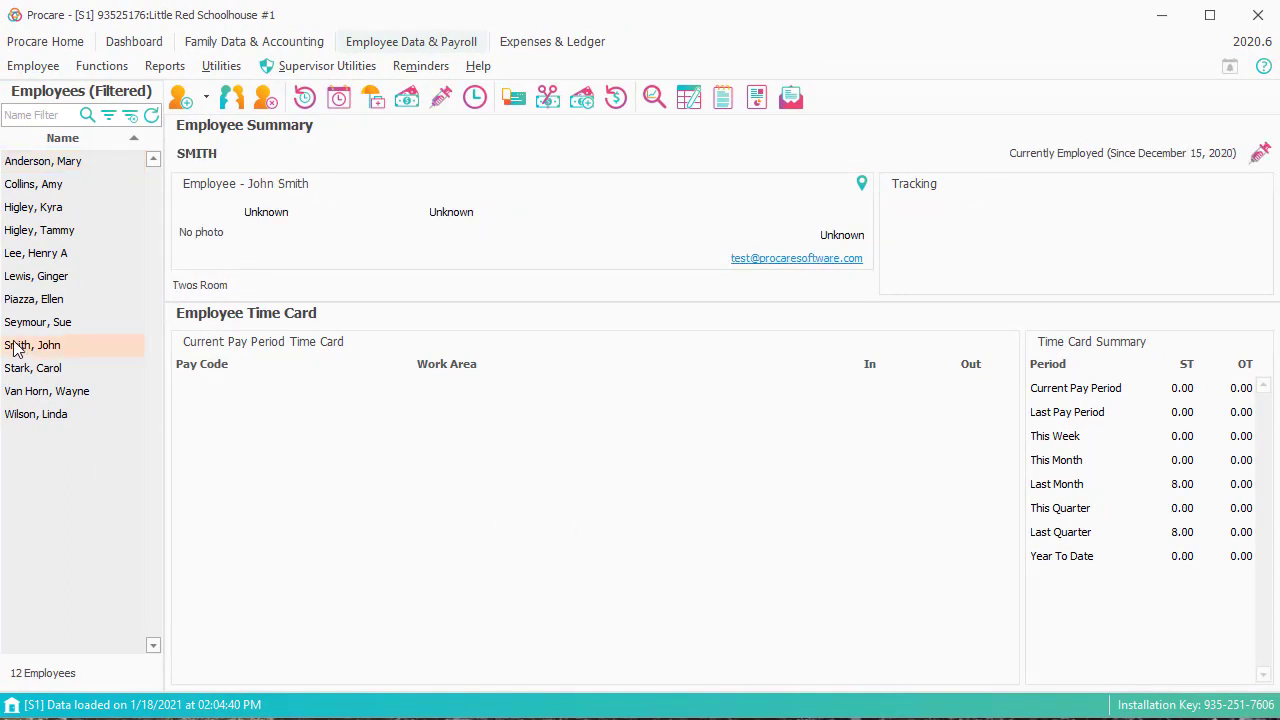
{"action": "left_click", "coordinate": [374, 102]}
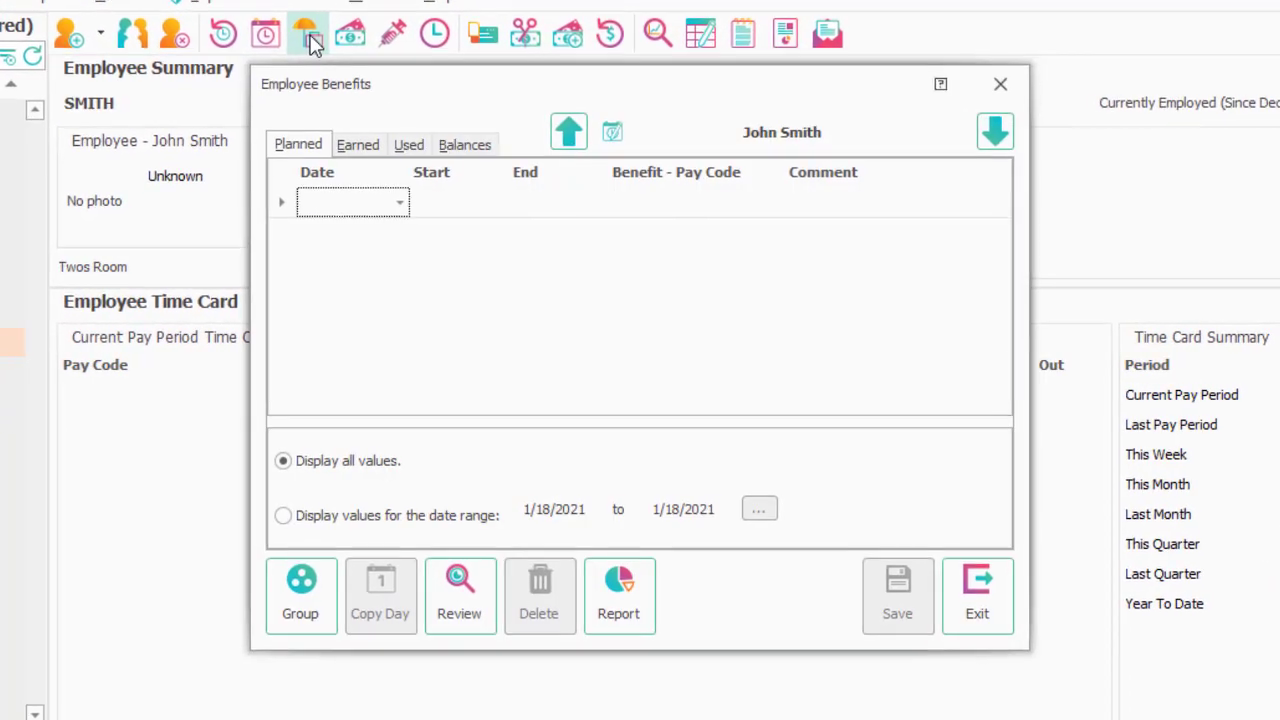
{"action": "left_click", "coordinate": [355, 147]}
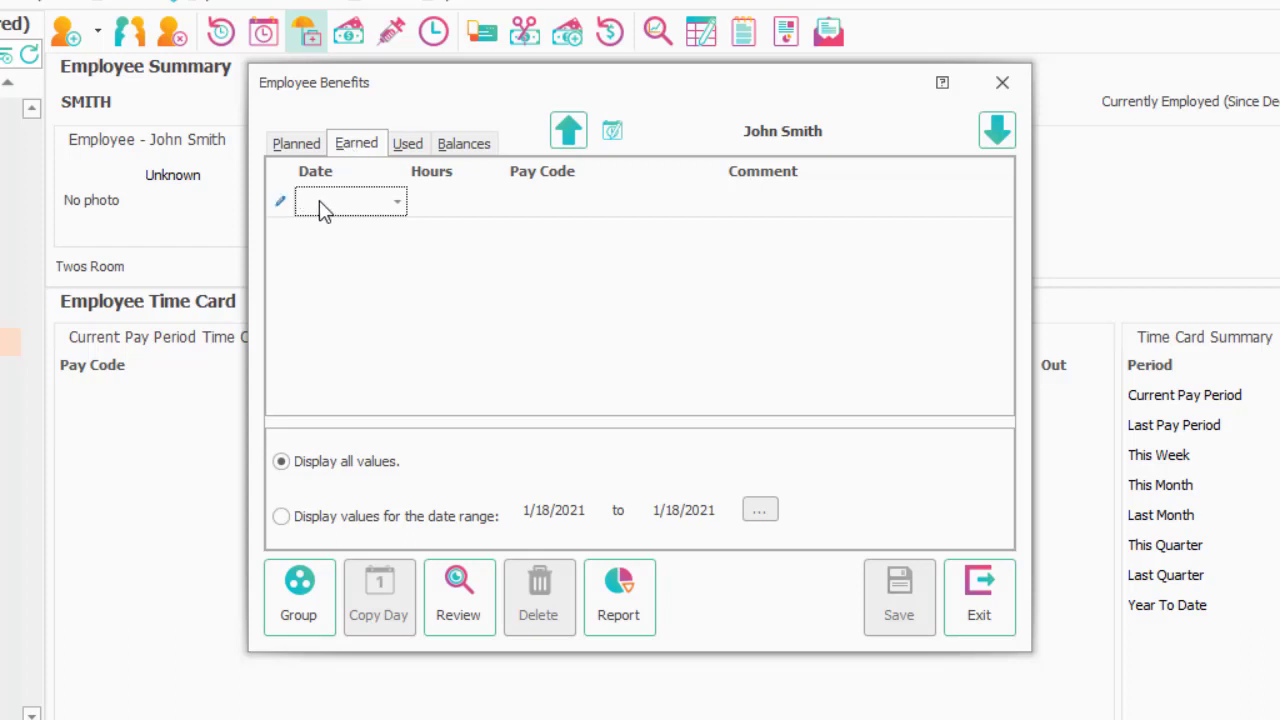
Add and save an earned entry of 40 Vacation hours dated 1/15/2019, then check the employee's used hours and balances.
{"action": "type", "text": "1"}
{"action": "type", "text": "/15"}
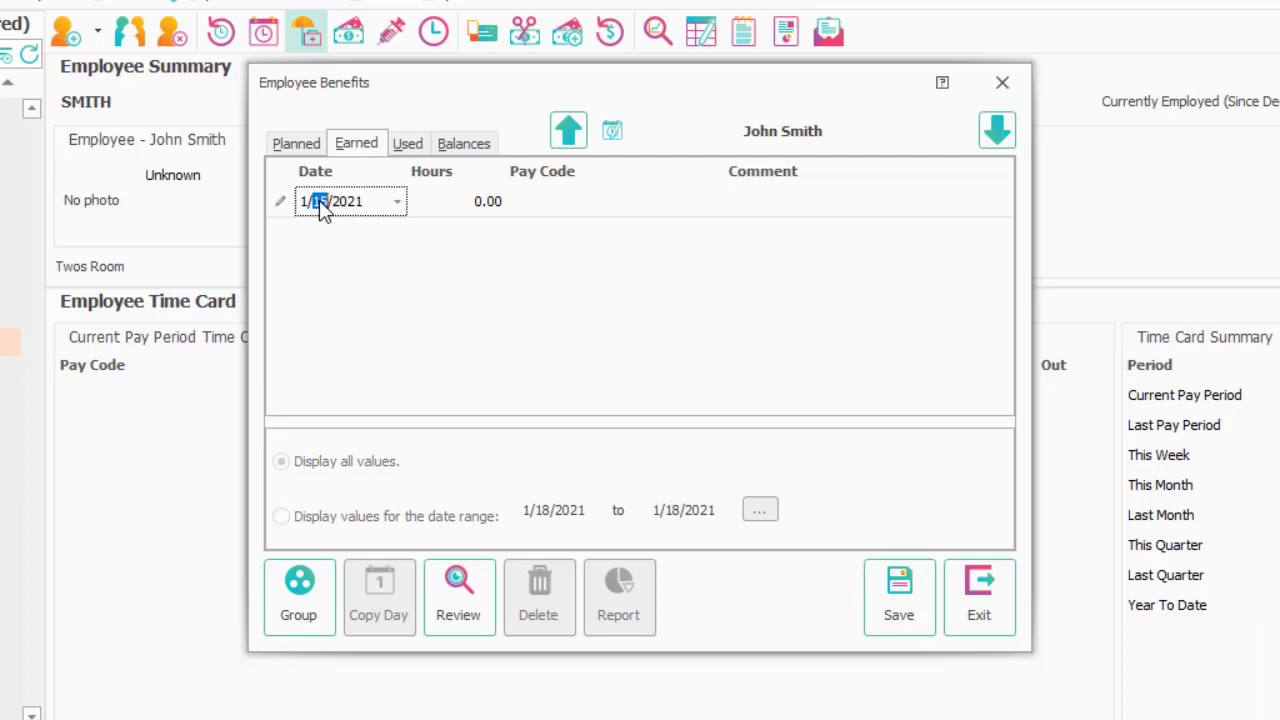
{"action": "type", "text": "/2019"}
{"action": "key", "text": "Tab"}
{"action": "type", "text": "40"}
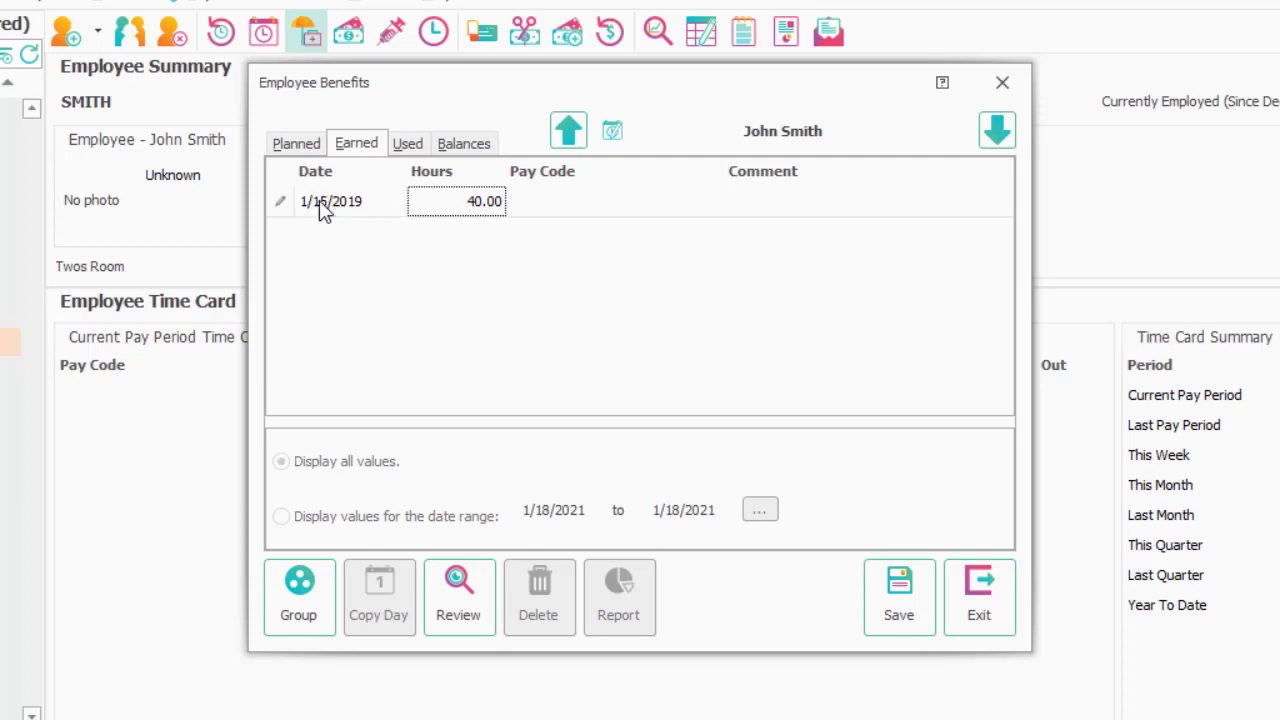
{"action": "key", "text": "Tab"}
{"action": "type", "text": "v"}
{"action": "key", "text": "Return"}
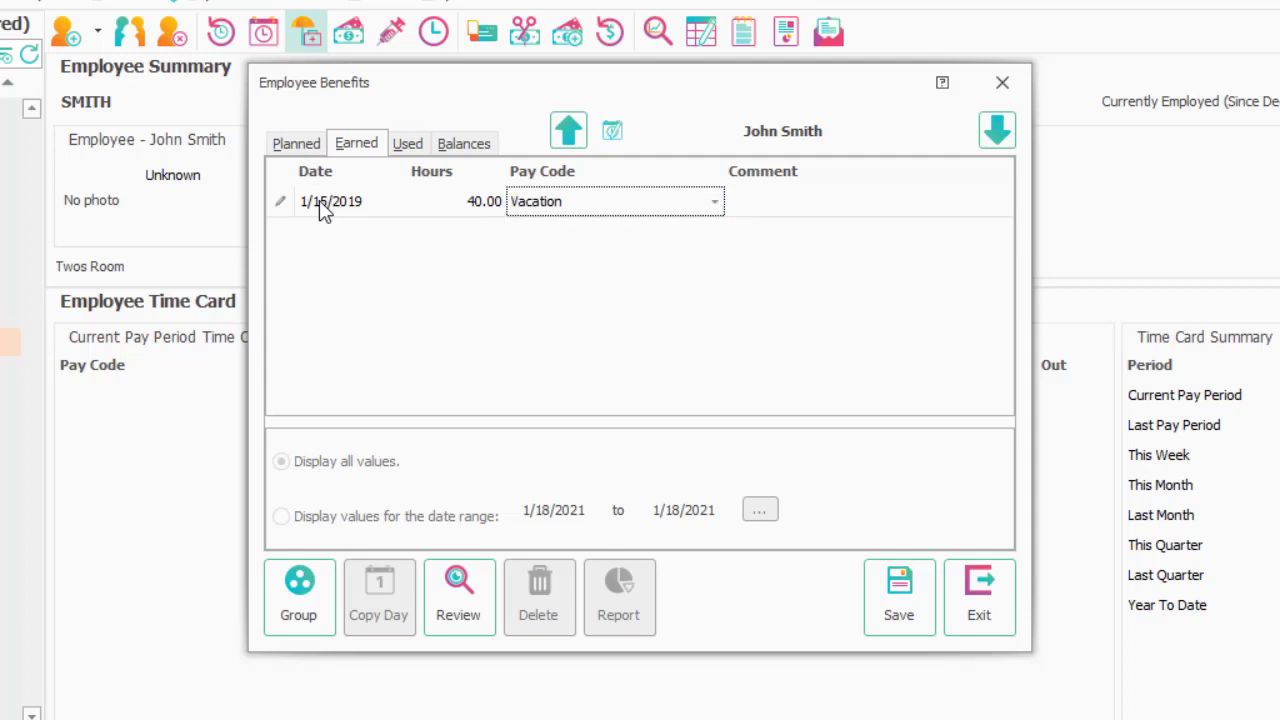
{"action": "left_click", "coordinate": [889, 206]}
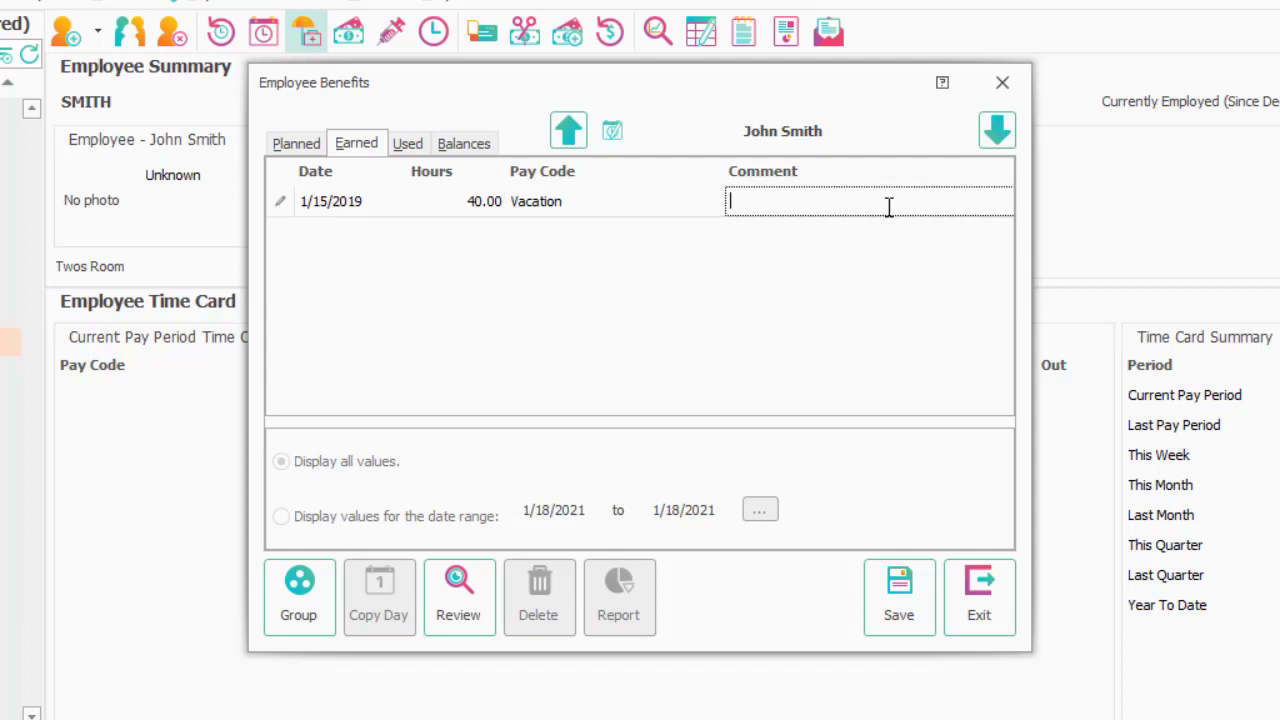
{"action": "left_click", "coordinate": [897, 598]}
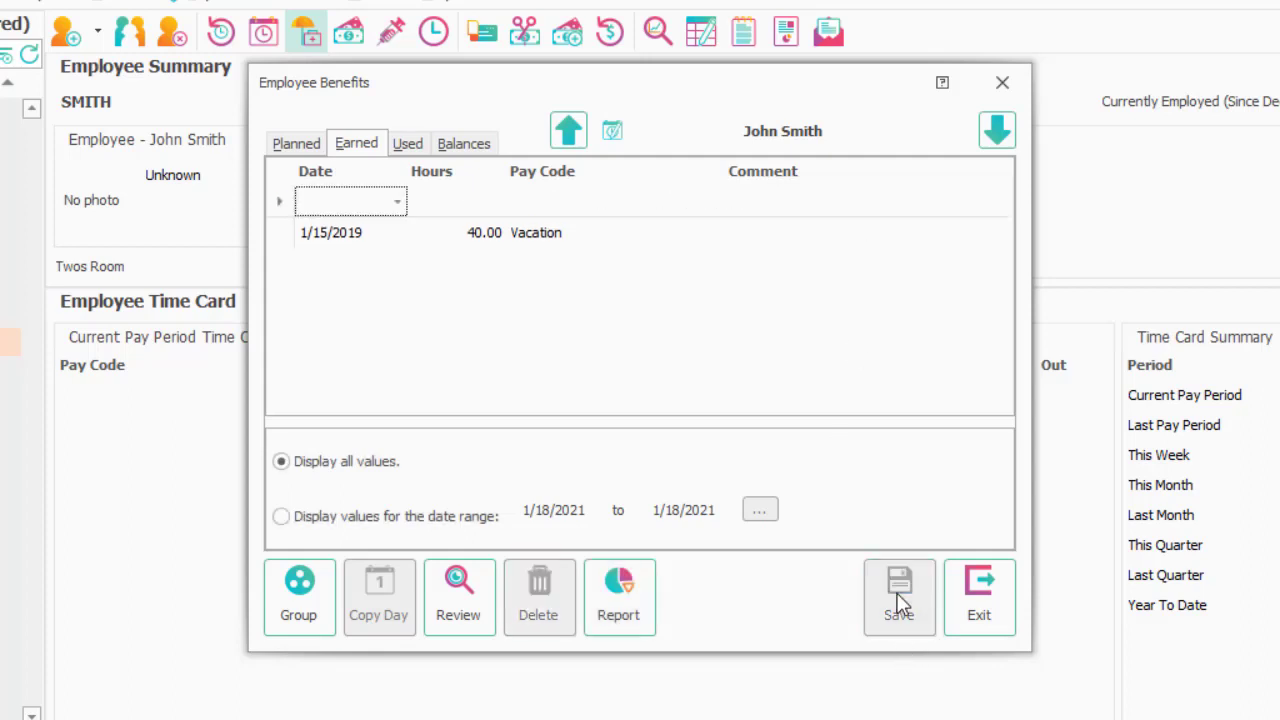
{"action": "left_click", "coordinate": [407, 144]}
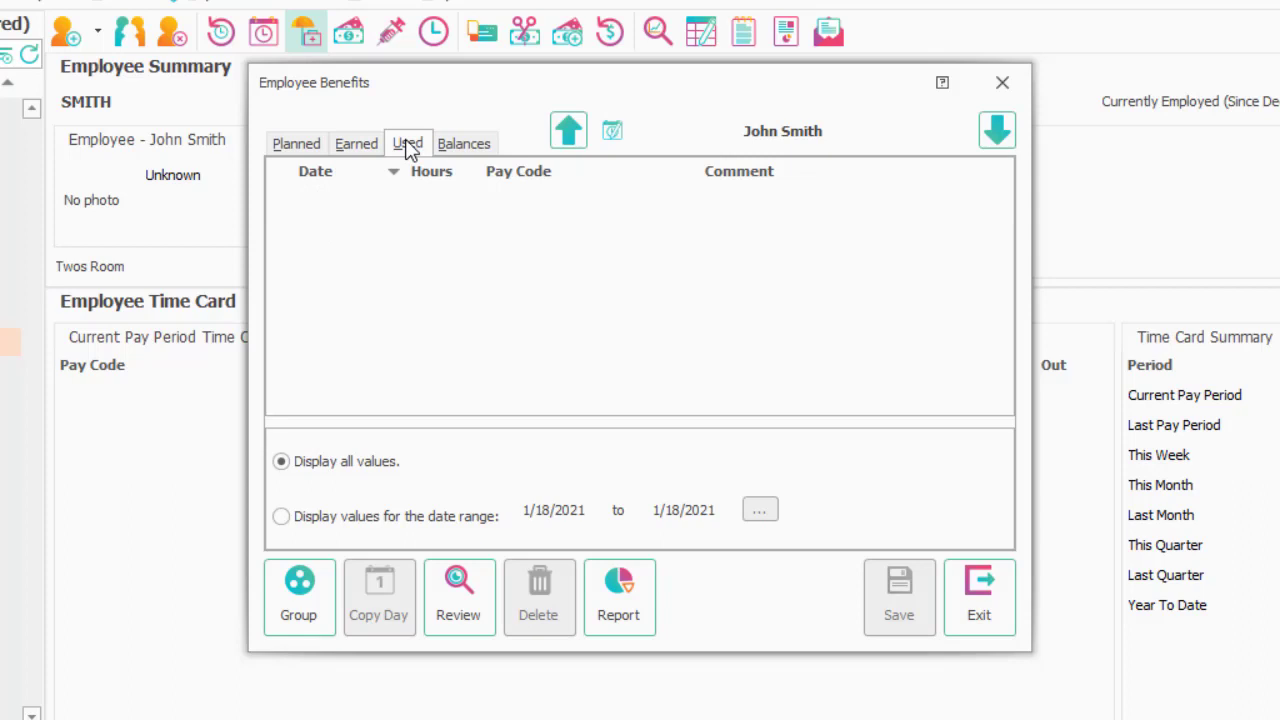
{"action": "left_click", "coordinate": [466, 145]}
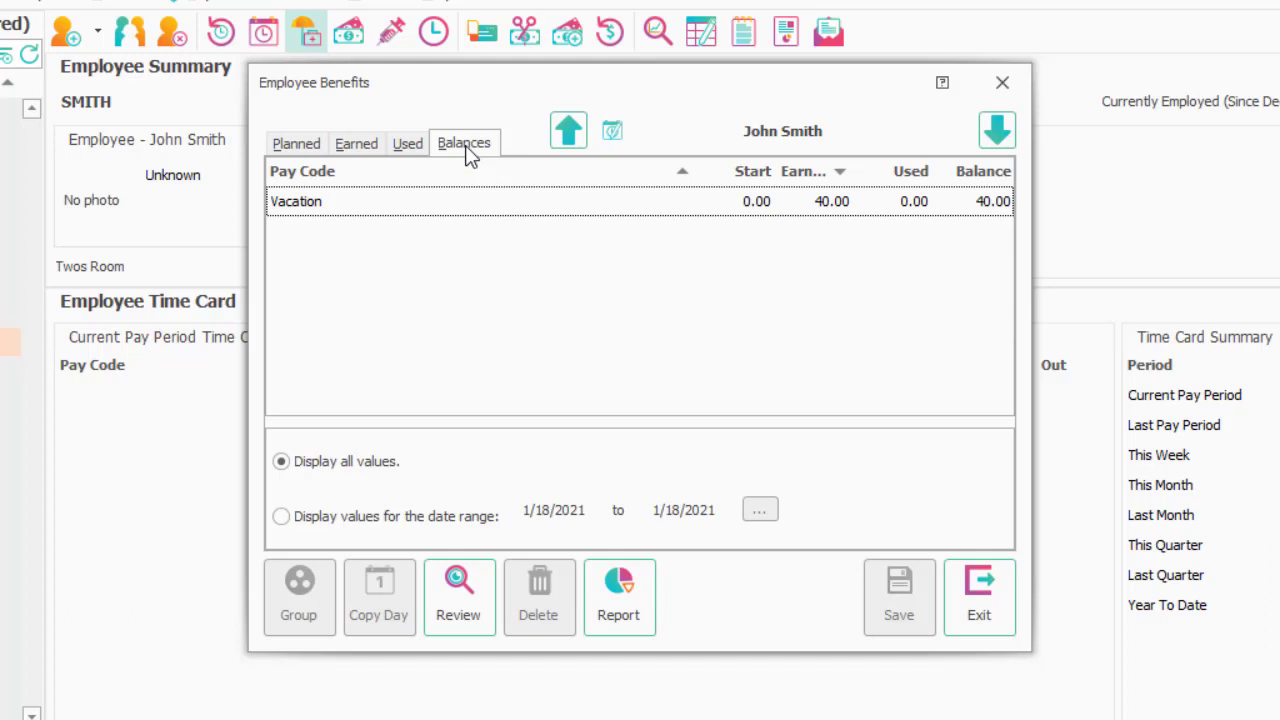
Add and save an earned entry of -40 Vacation hours dated 12/31/2019, then check the employee's balances.
{"action": "left_click", "coordinate": [409, 147]}
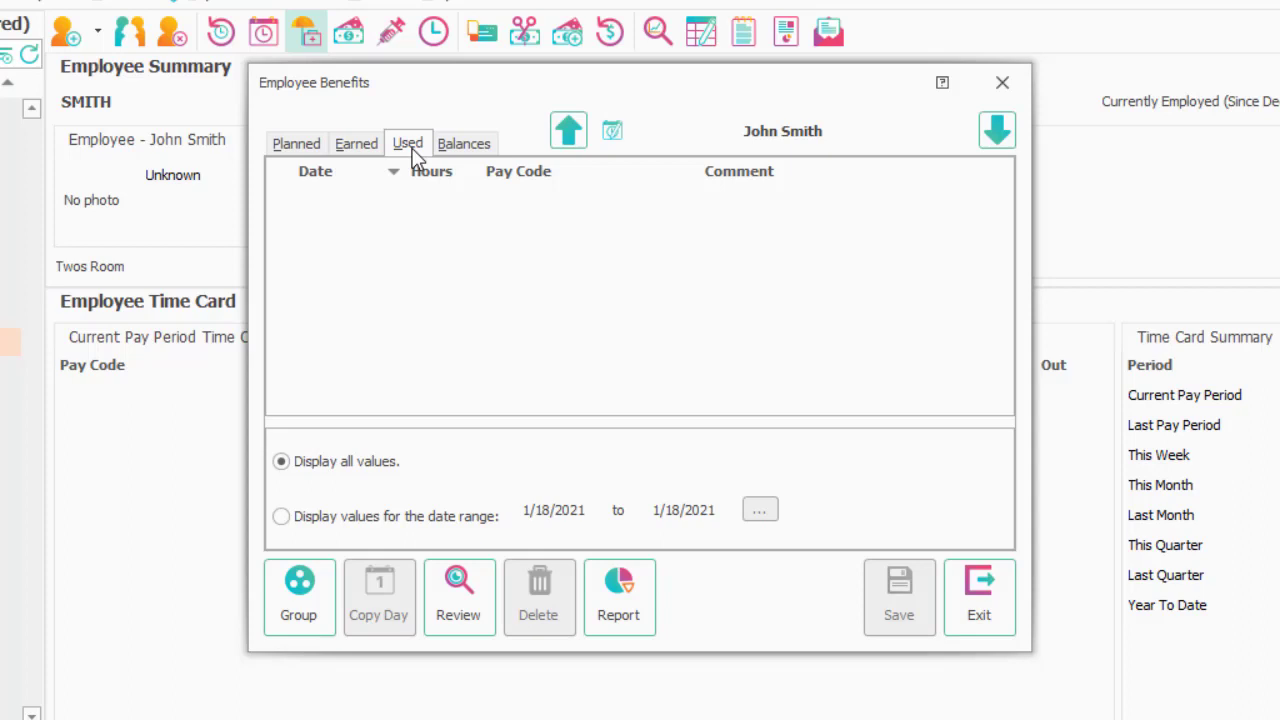
{"action": "left_click", "coordinate": [364, 158]}
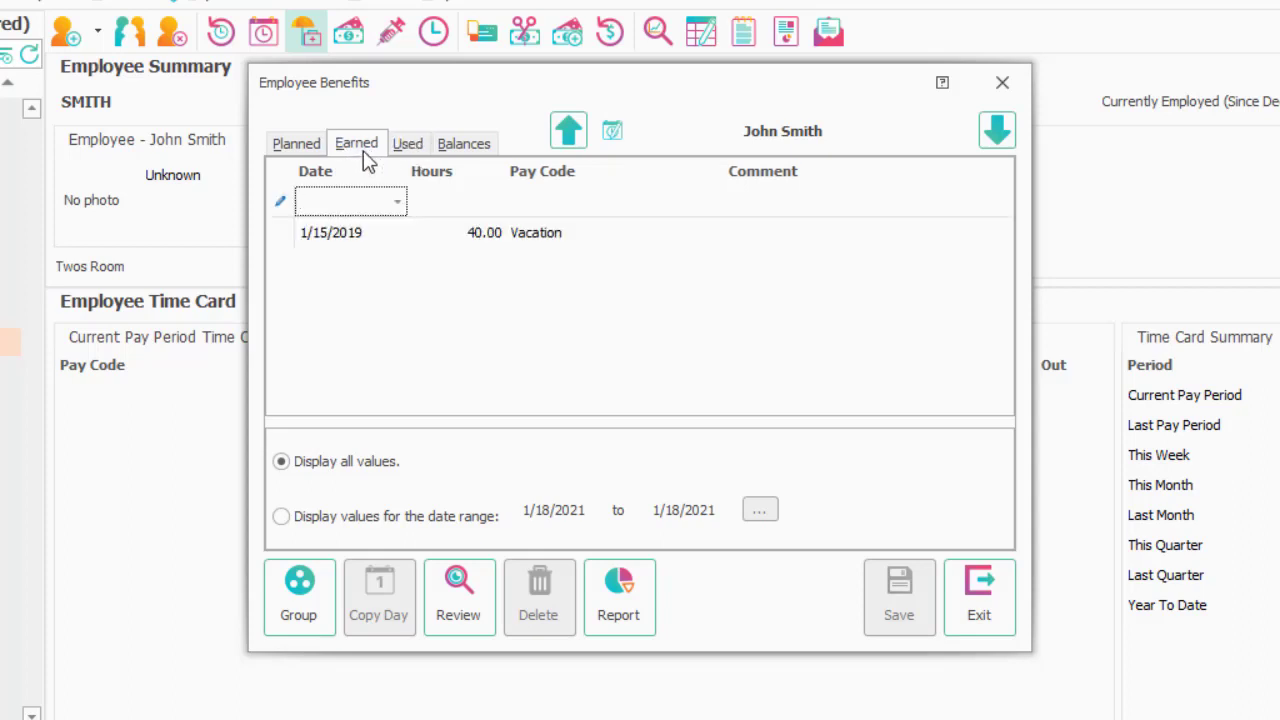
{"action": "left_click", "coordinate": [317, 203]}
{"action": "type", "text": "12/"}
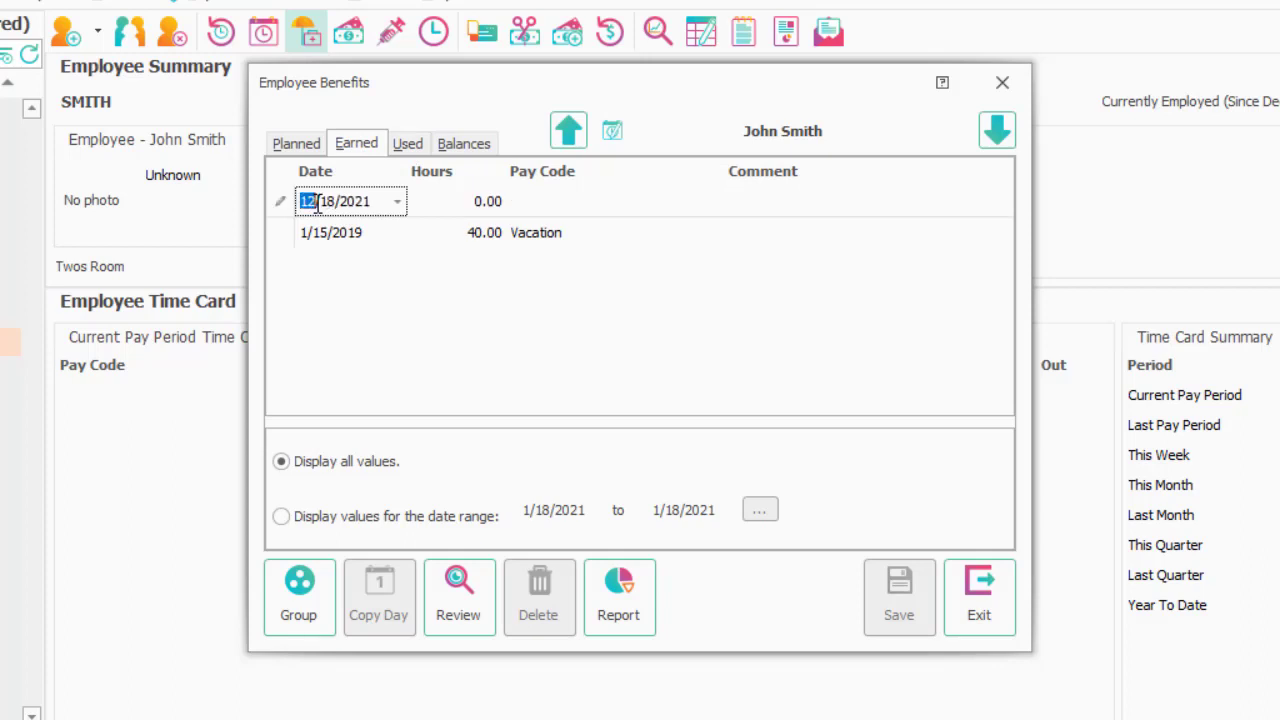
{"action": "type", "text": "31/"}
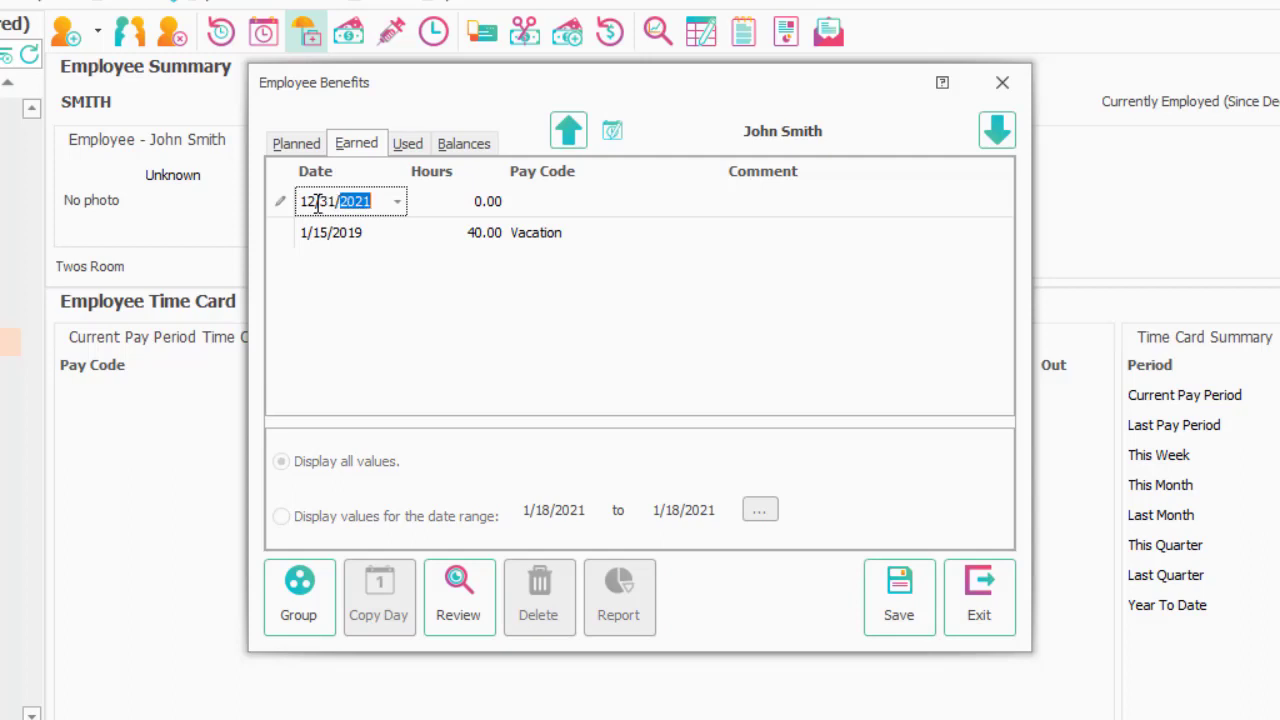
{"action": "type", "text": "2019"}
{"action": "left_click", "coordinate": [466, 201]}
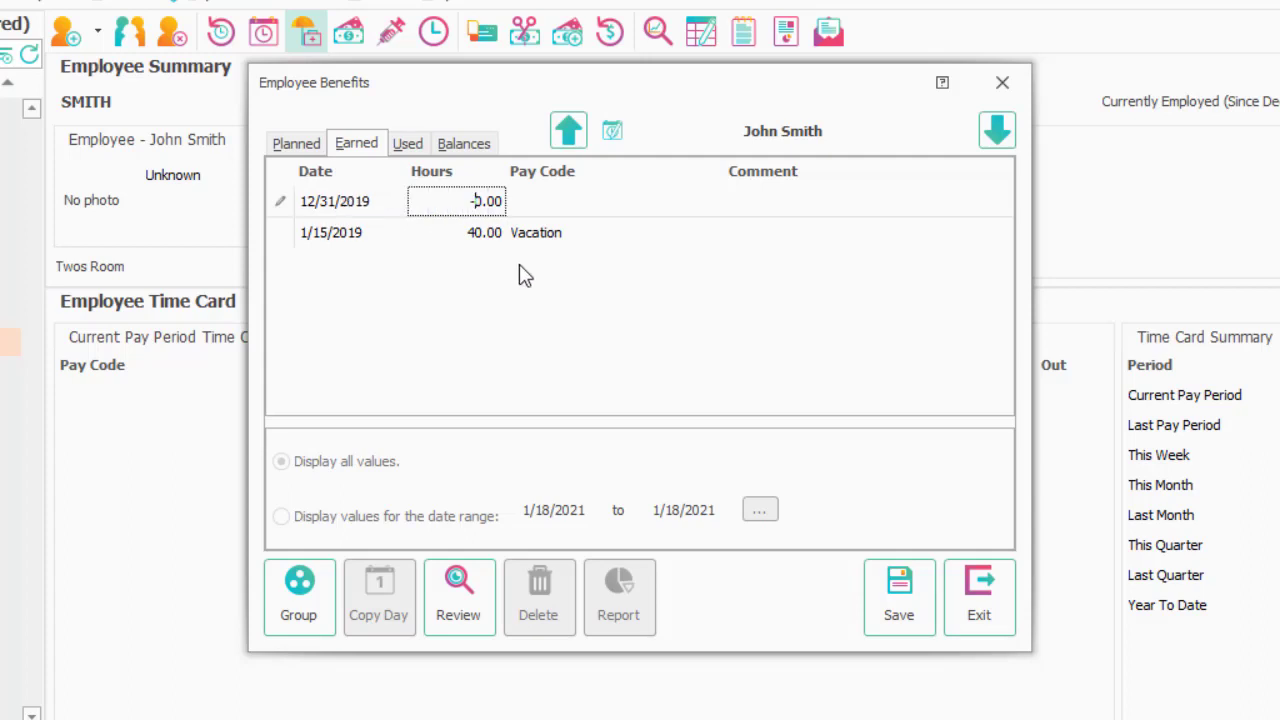
{"action": "type", "text": "-4"}
{"action": "key", "text": "Tab"}
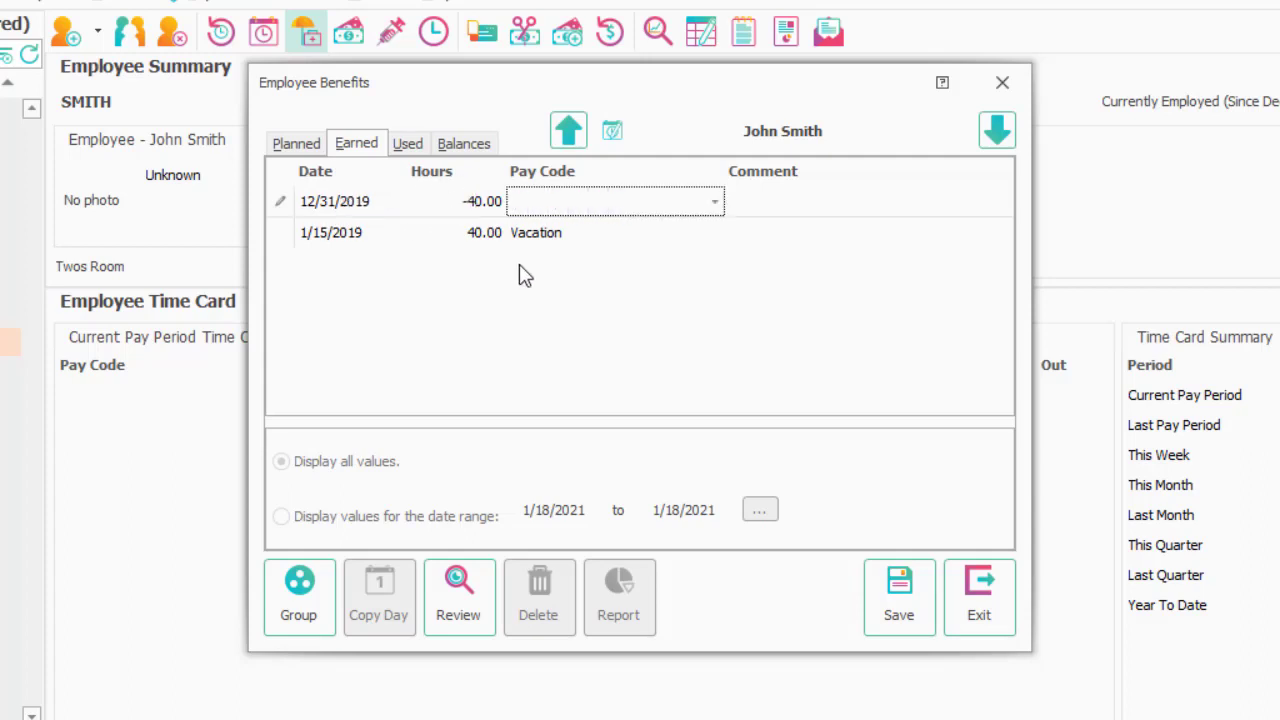
{"action": "type", "text": "v"}
{"action": "key", "text": "Return"}
{"action": "left_click", "coordinate": [923, 596]}
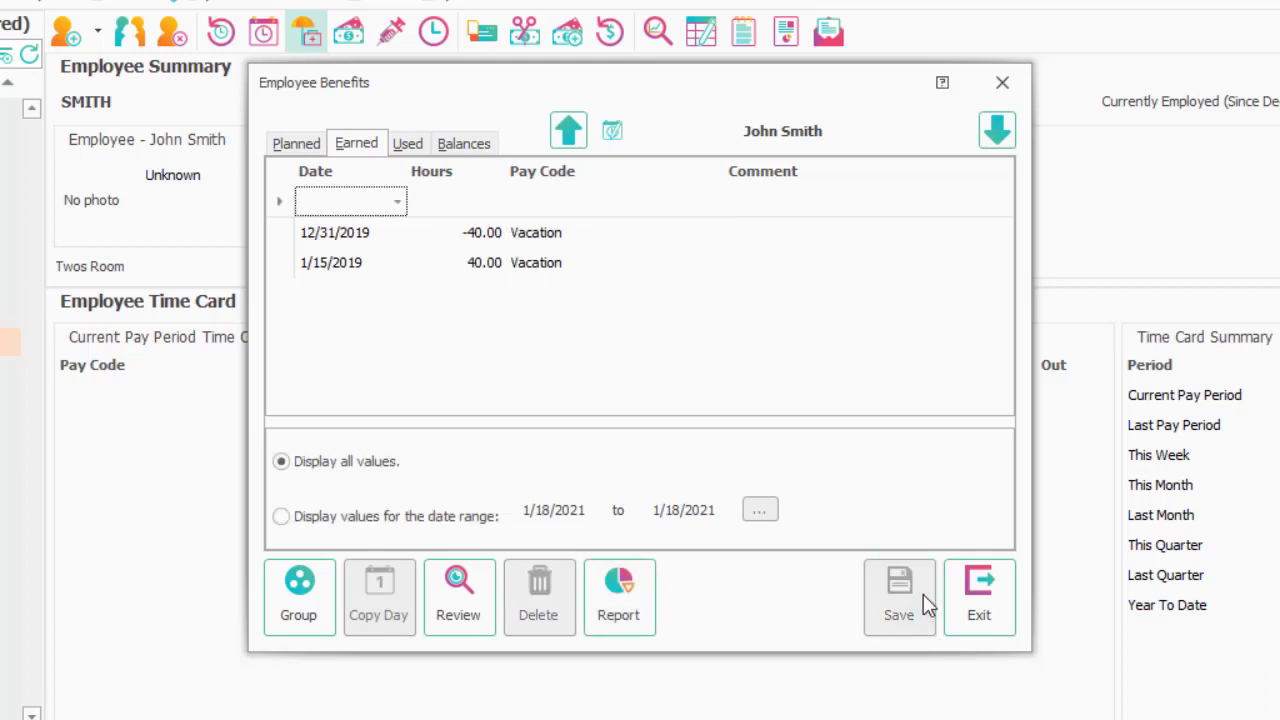
{"action": "left_click", "coordinate": [454, 146]}
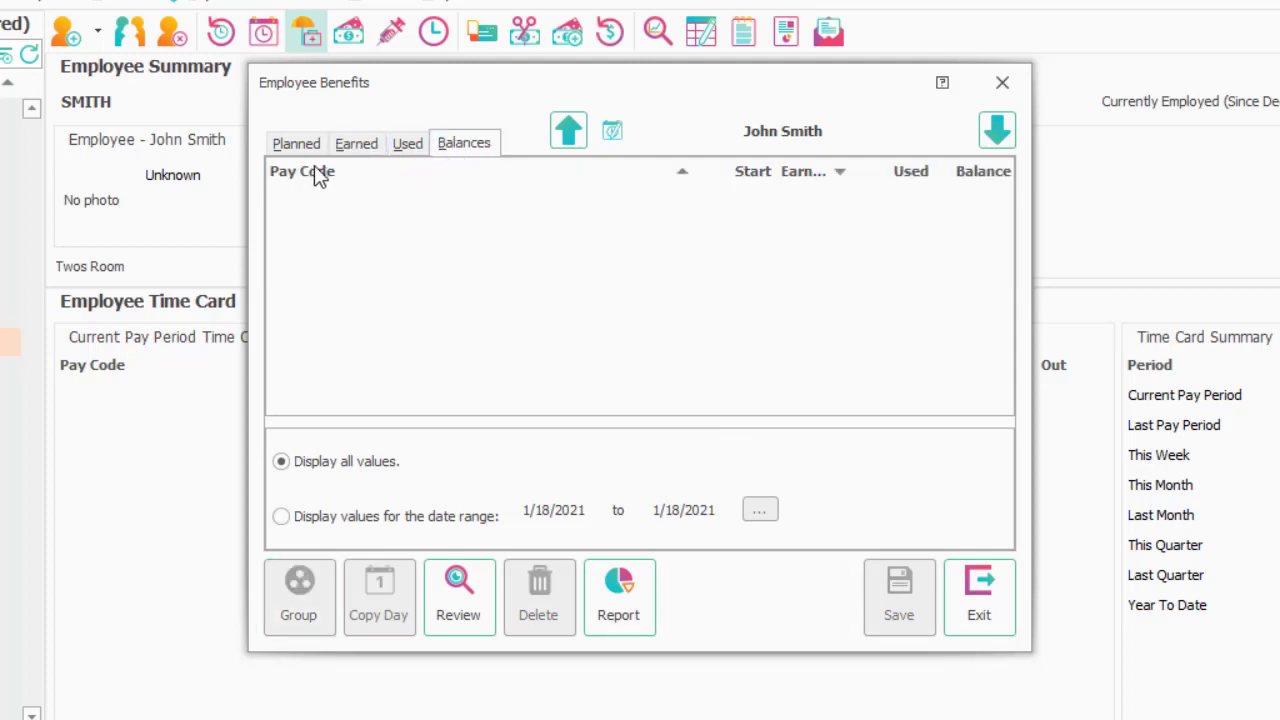
Add and save an earned entry of 40 Vacation hours dated 1/1/2020, leave the comments blank, and exit the employee's benefits.
{"action": "left_click", "coordinate": [352, 145]}
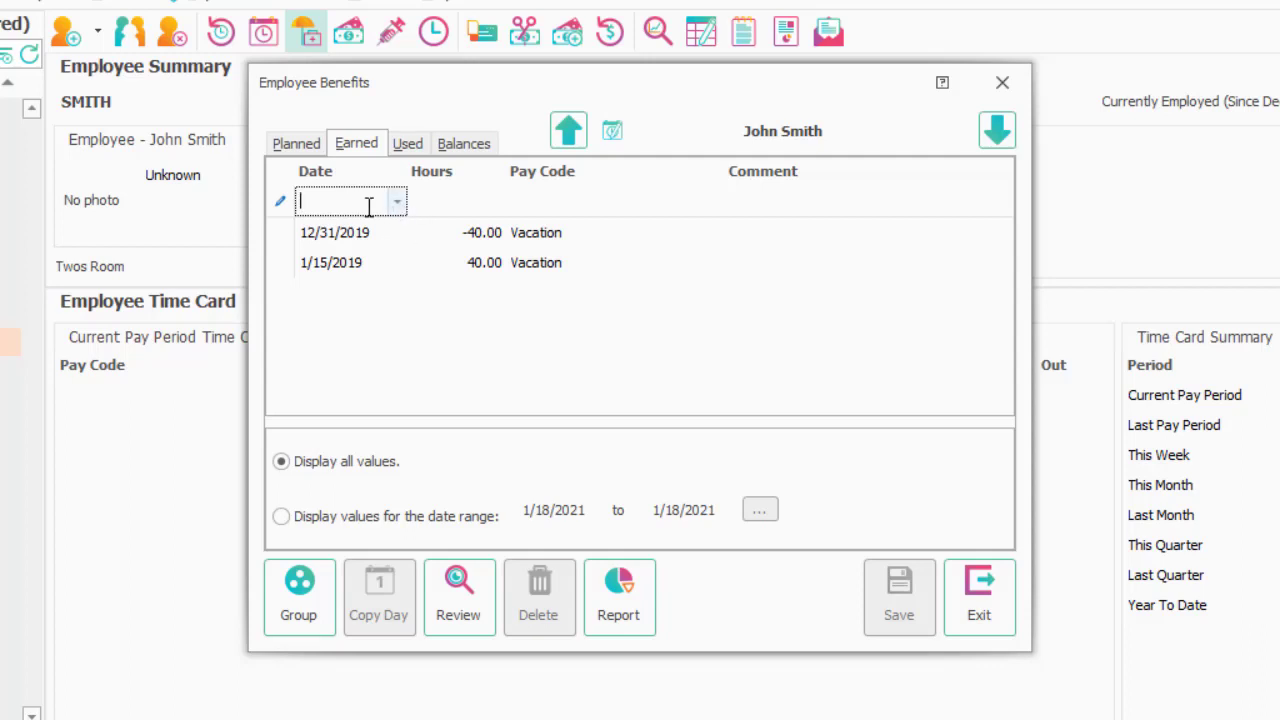
{"action": "type", "text": "1/1"}
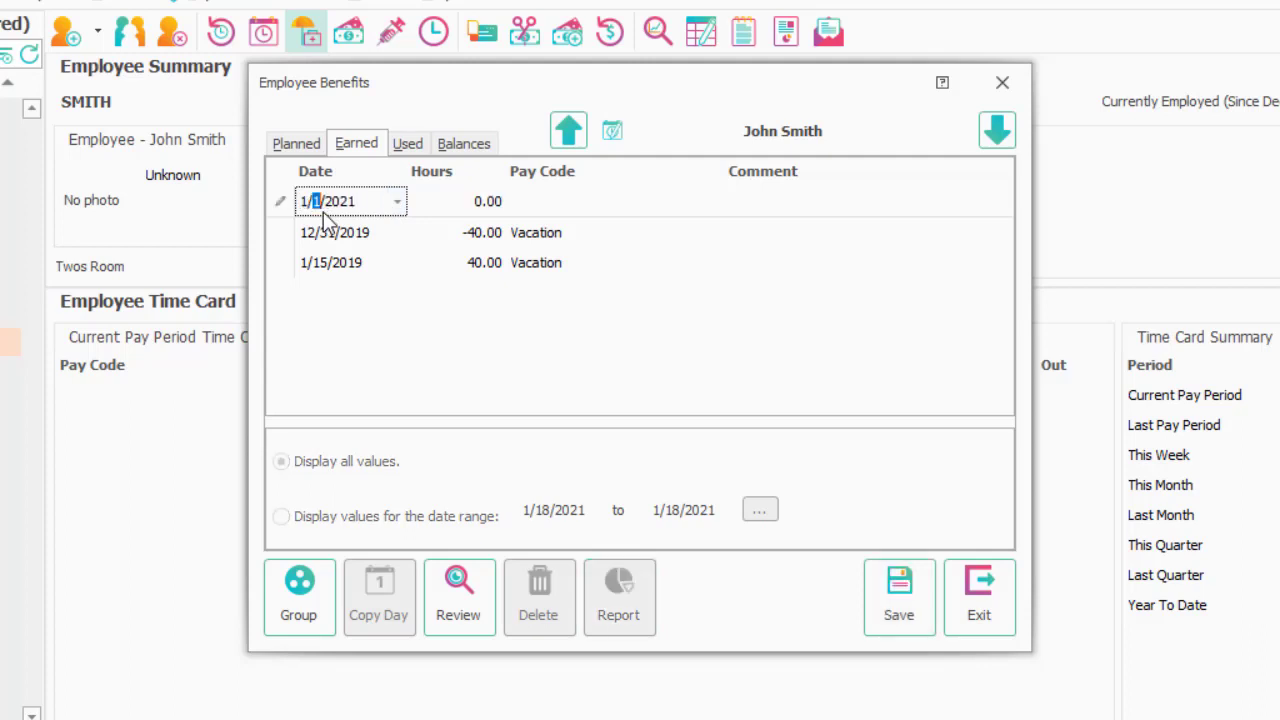
{"action": "type", "text": "/2020"}
{"action": "key", "text": "Tab"}
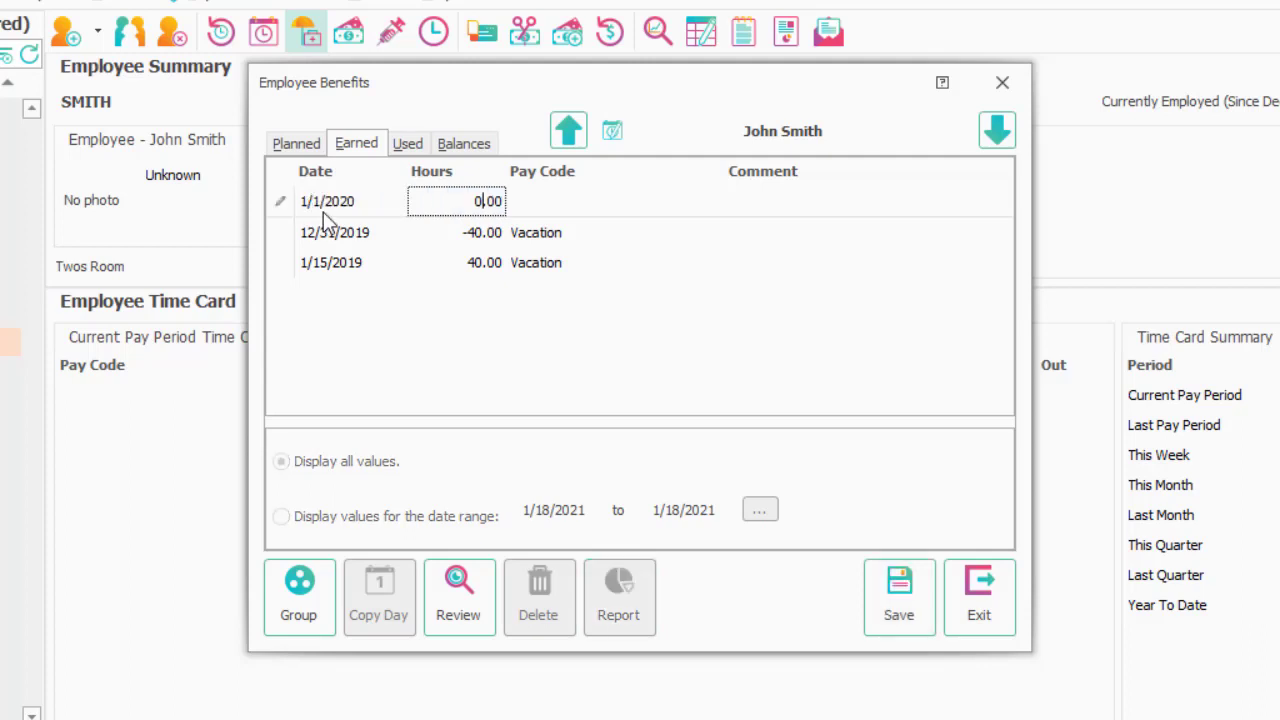
{"action": "type", "text": "40"}
{"action": "key", "text": "Tab"}
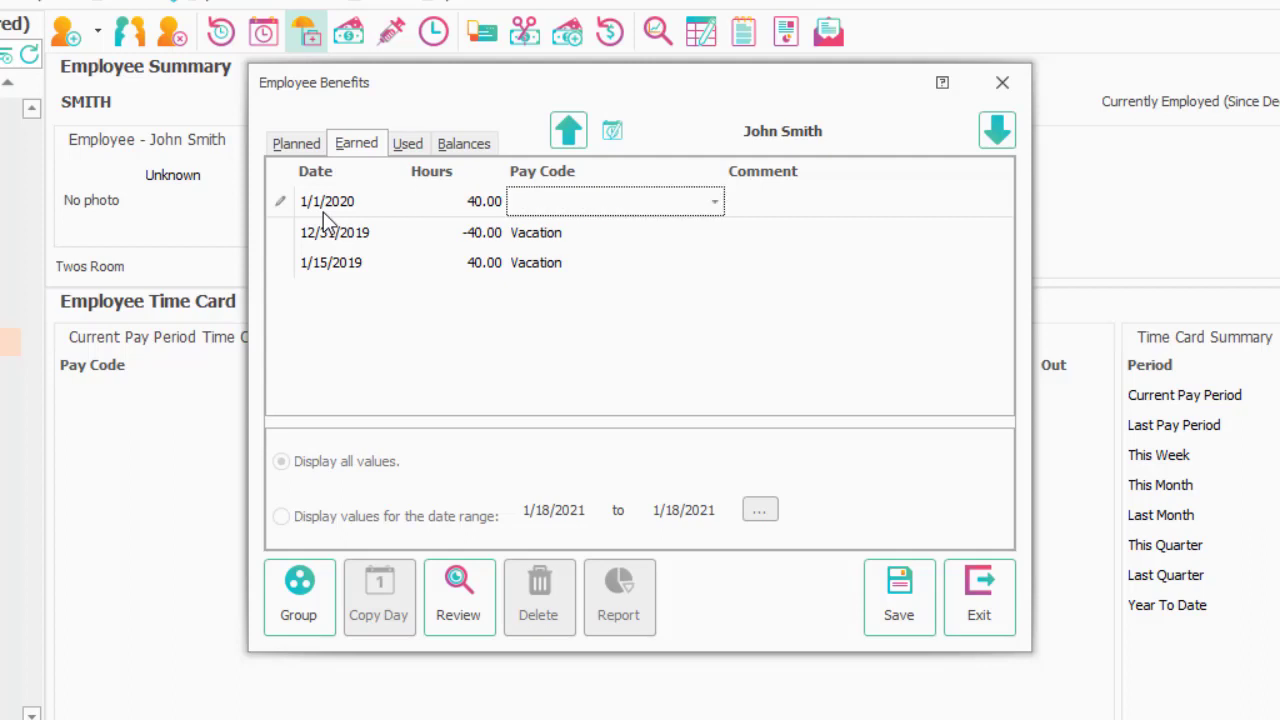
{"action": "type", "text": "v"}
{"action": "key", "text": "Return"}
{"action": "left_click", "coordinate": [888, 600]}
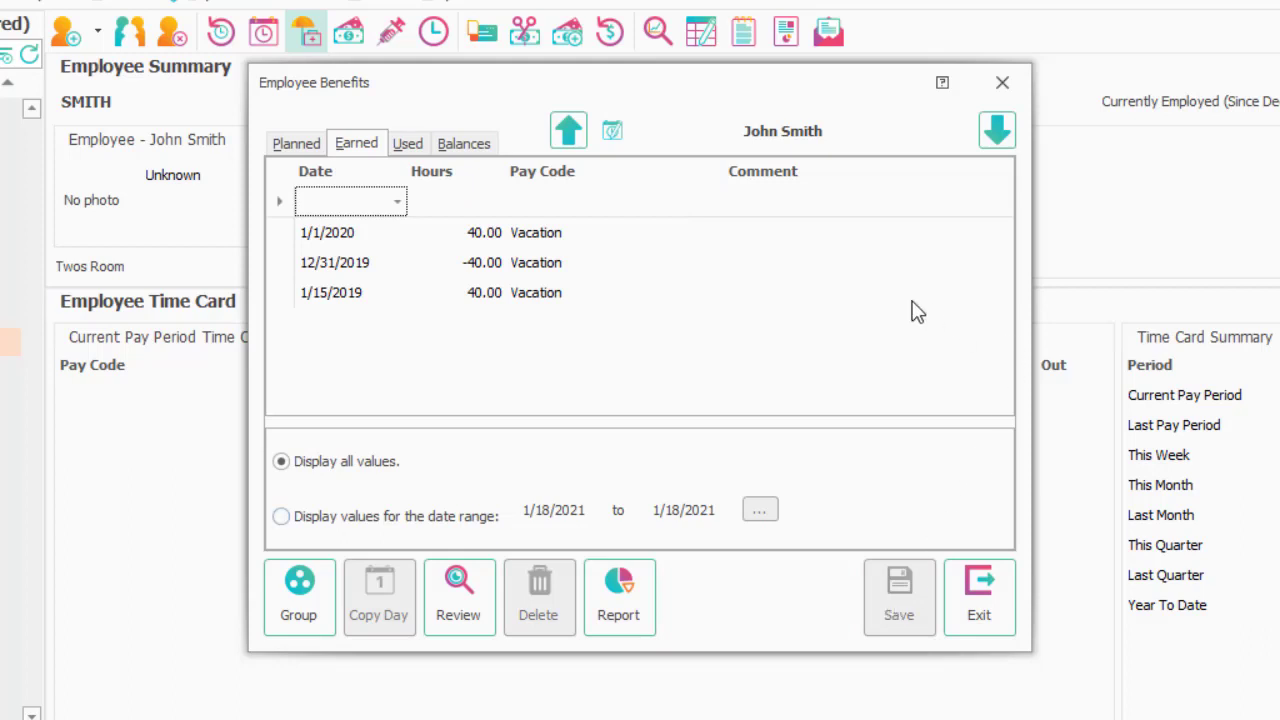
{"action": "left_click", "coordinate": [808, 272]}
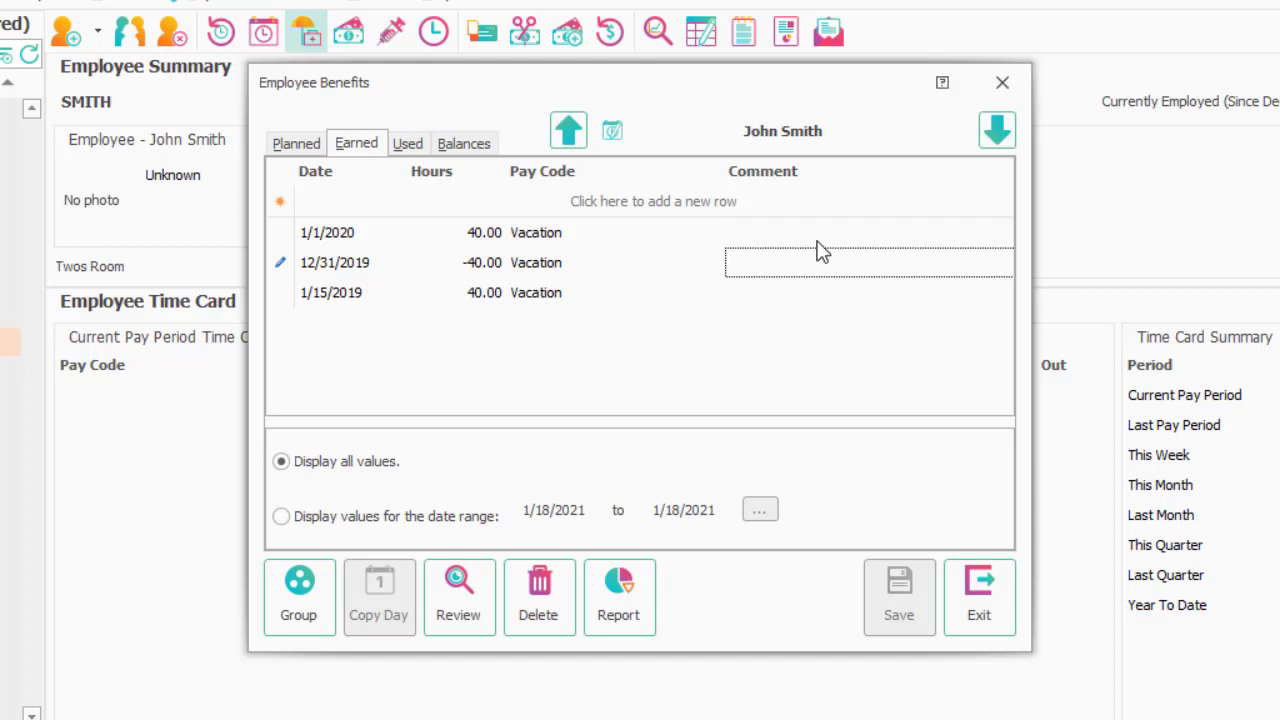
{"action": "left_click", "coordinate": [818, 240]}
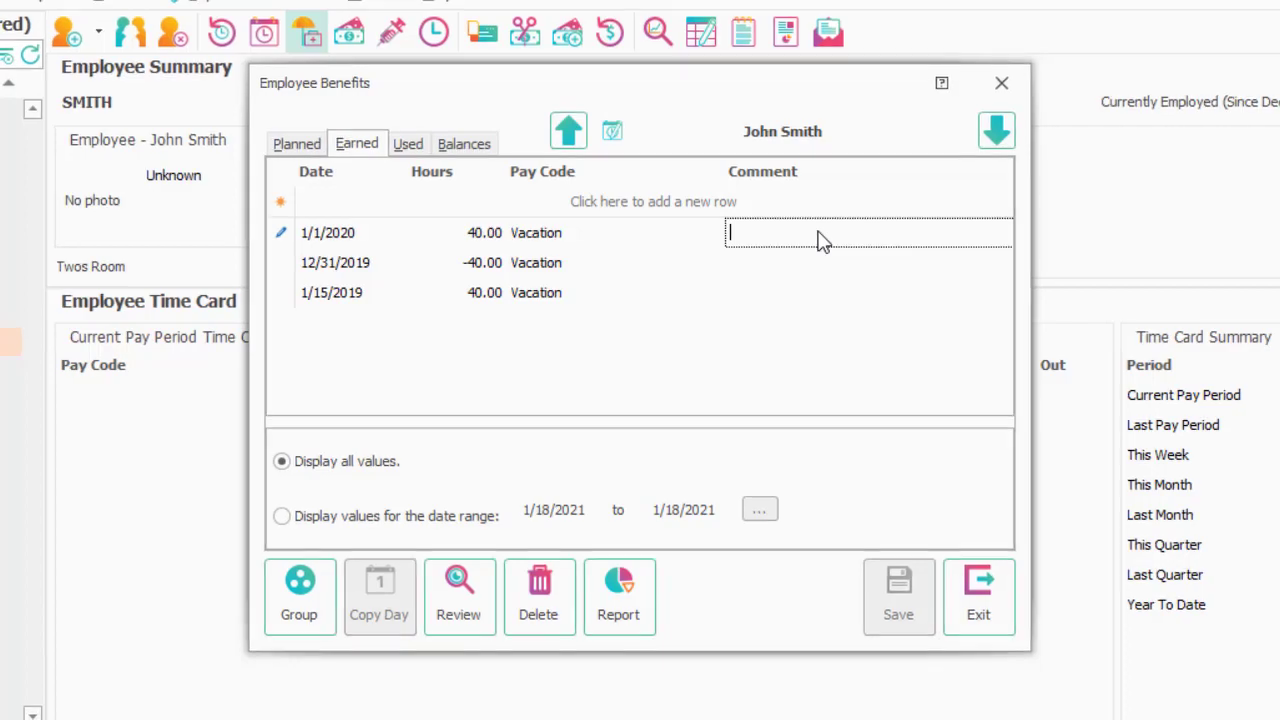
{"action": "left_click", "coordinate": [951, 571]}
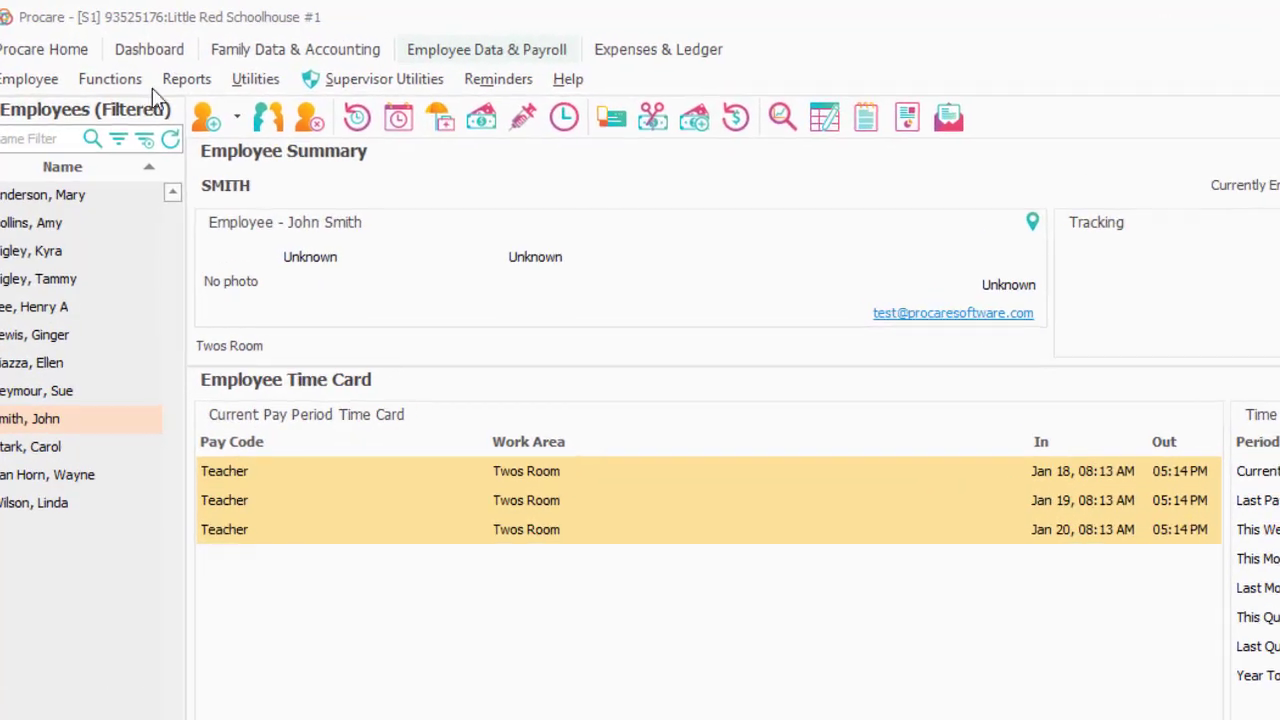
Start a batch posting of accrued Vacation benefits with the Simple method and a Standard Amount of 5, and continue to the employee list.
{"action": "left_click", "coordinate": [114, 84]}
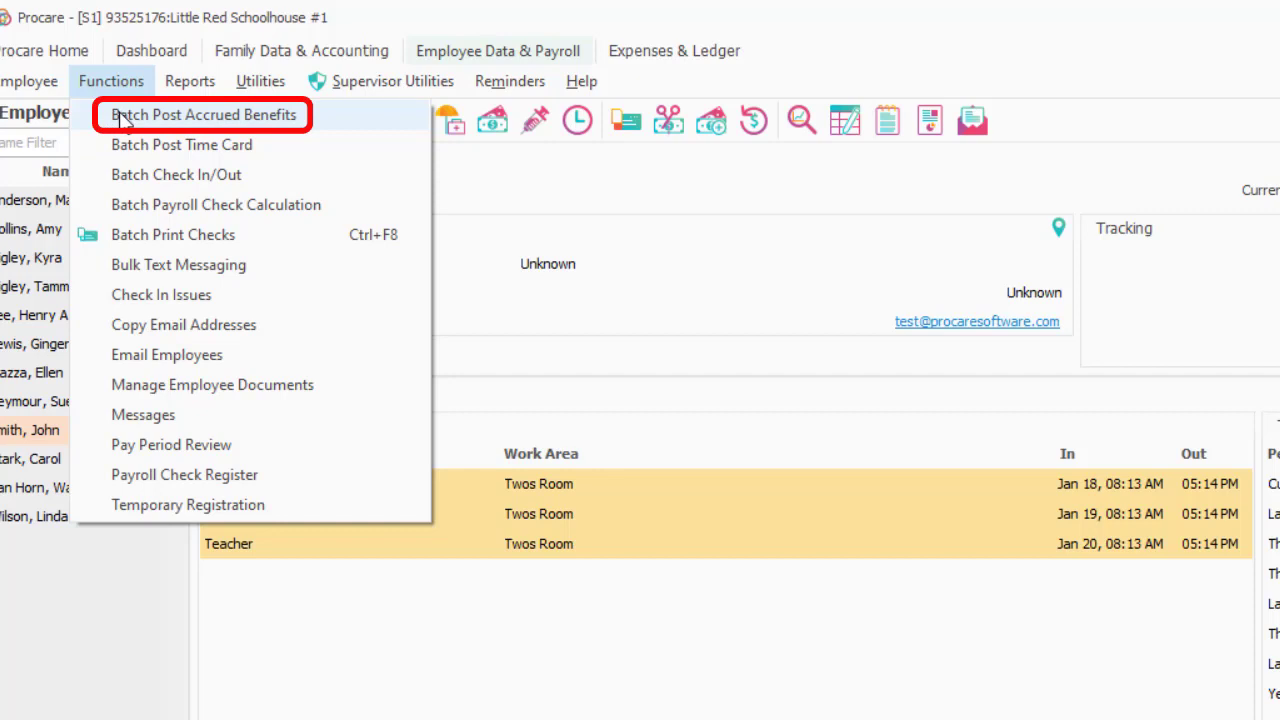
{"action": "left_click", "coordinate": [121, 117]}
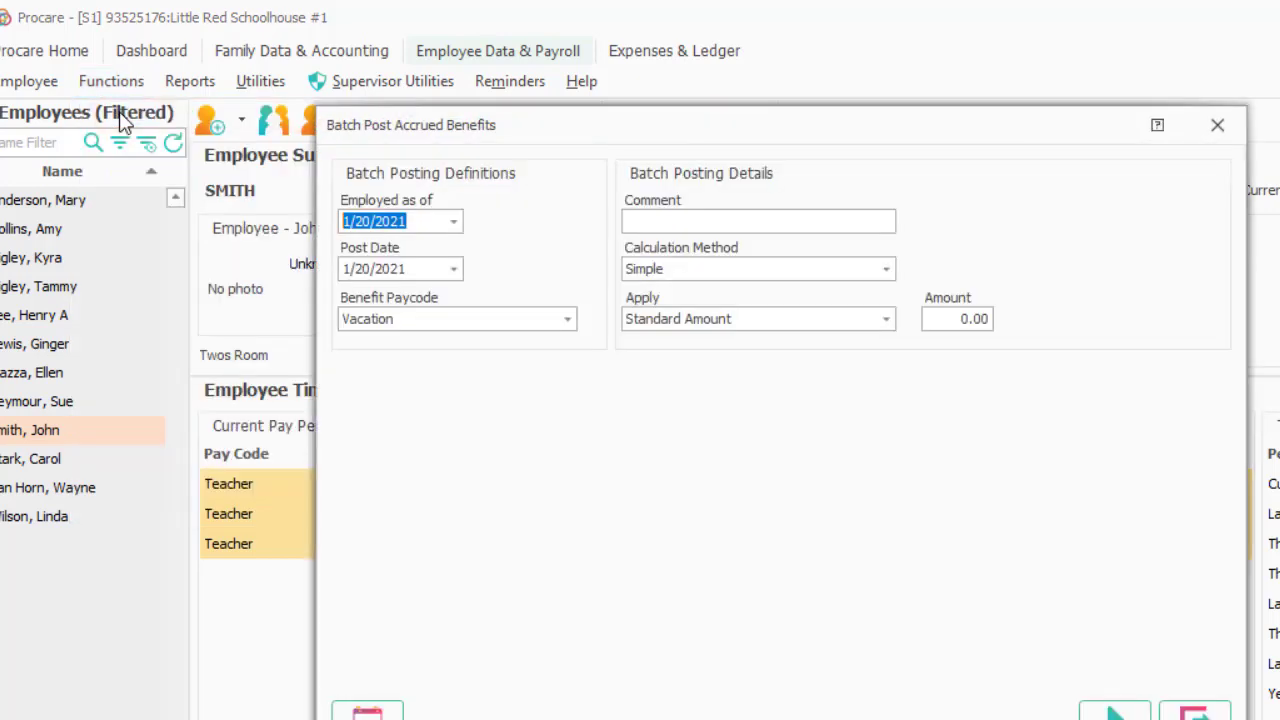
{"action": "double_click", "coordinate": [434, 222]}
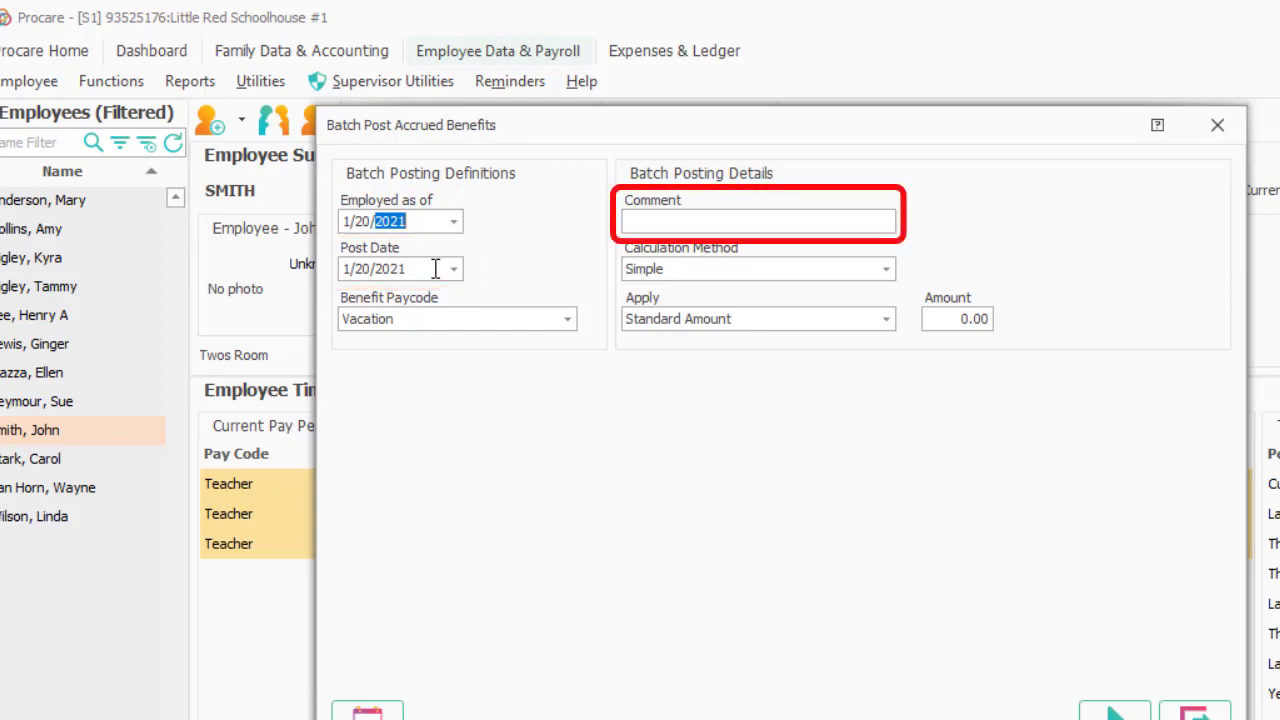
{"action": "left_click", "coordinate": [644, 218]}
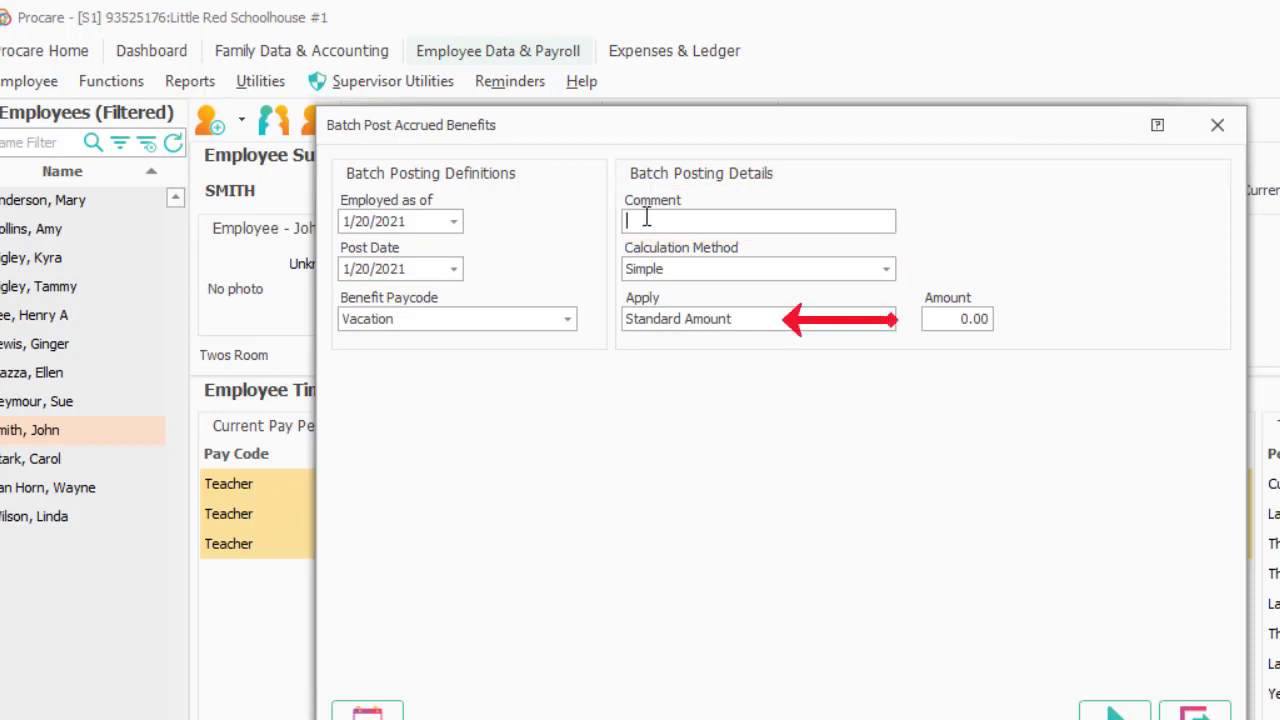
{"action": "left_click_drag", "start_coordinate": [954, 318], "coordinate": [1147, 336]}
{"action": "type", "text": "5"}
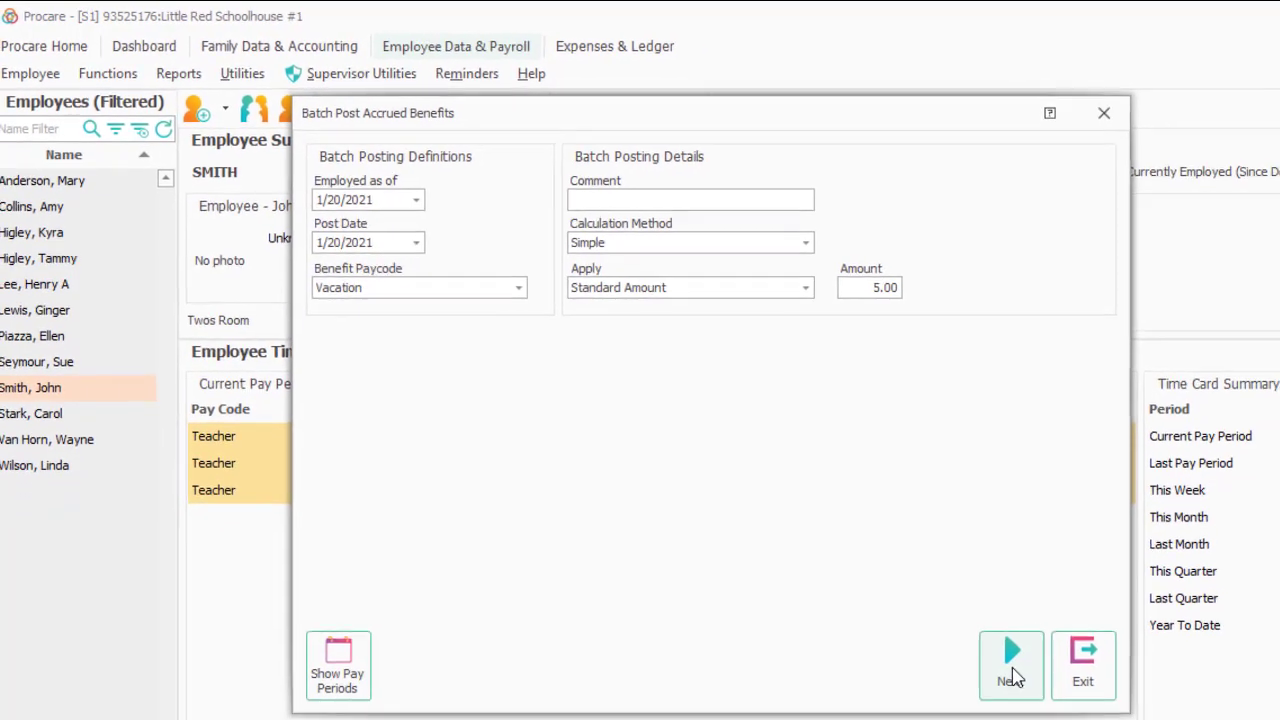
{"action": "left_click", "coordinate": [1011, 672]}
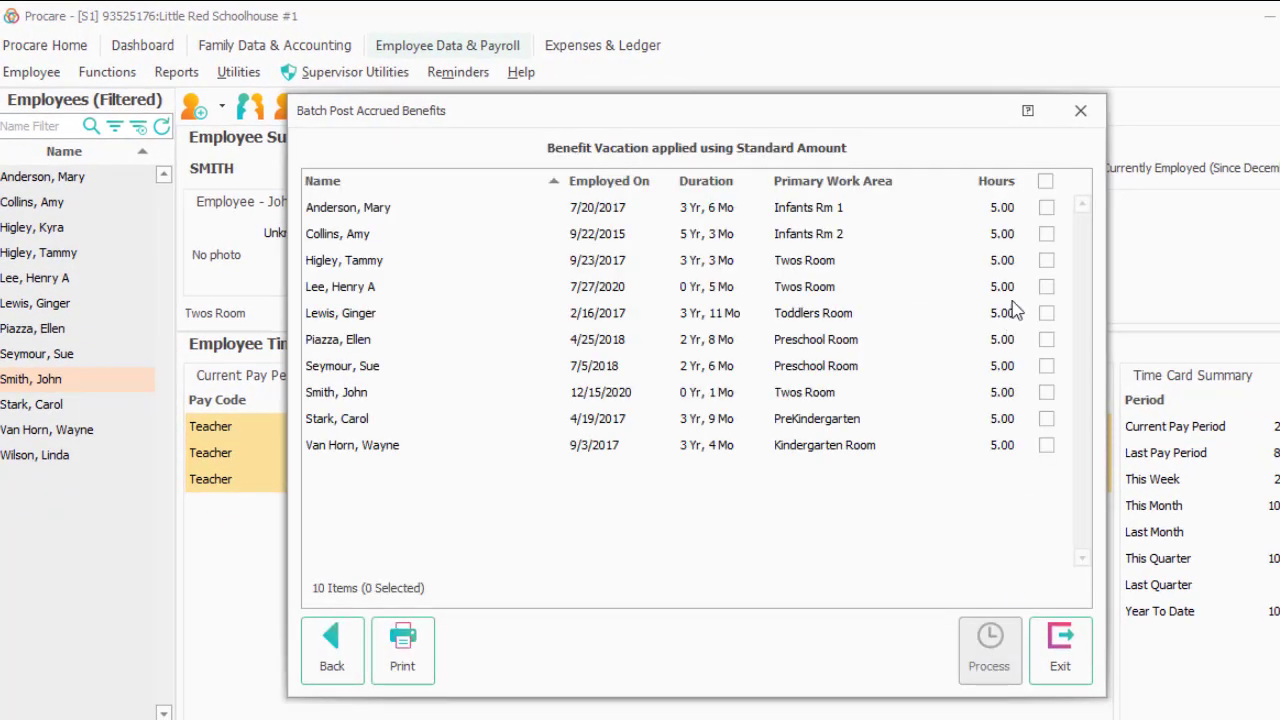
Select all employees, set the Infants Rm 2 employee's hours to 6 and the first Twos Room employee's to 7, and exit without processing.
{"action": "left_click", "coordinate": [1046, 182]}
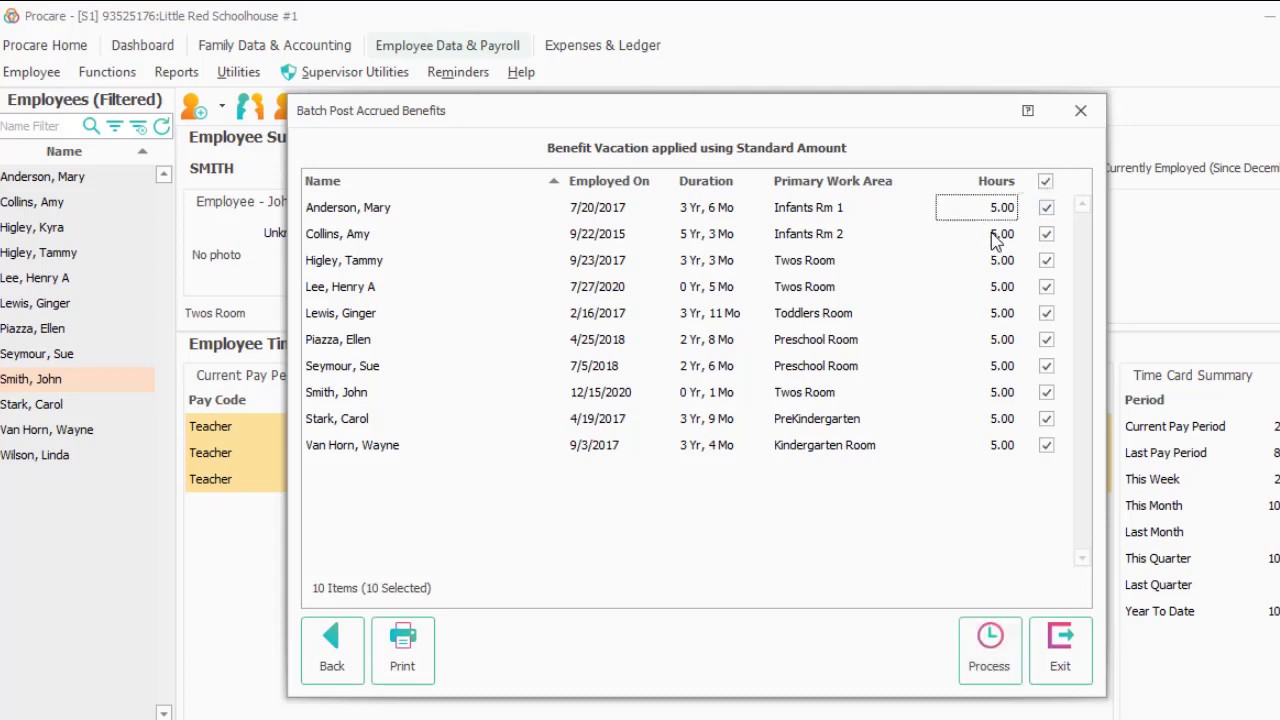
{"action": "left_click", "coordinate": [994, 240]}
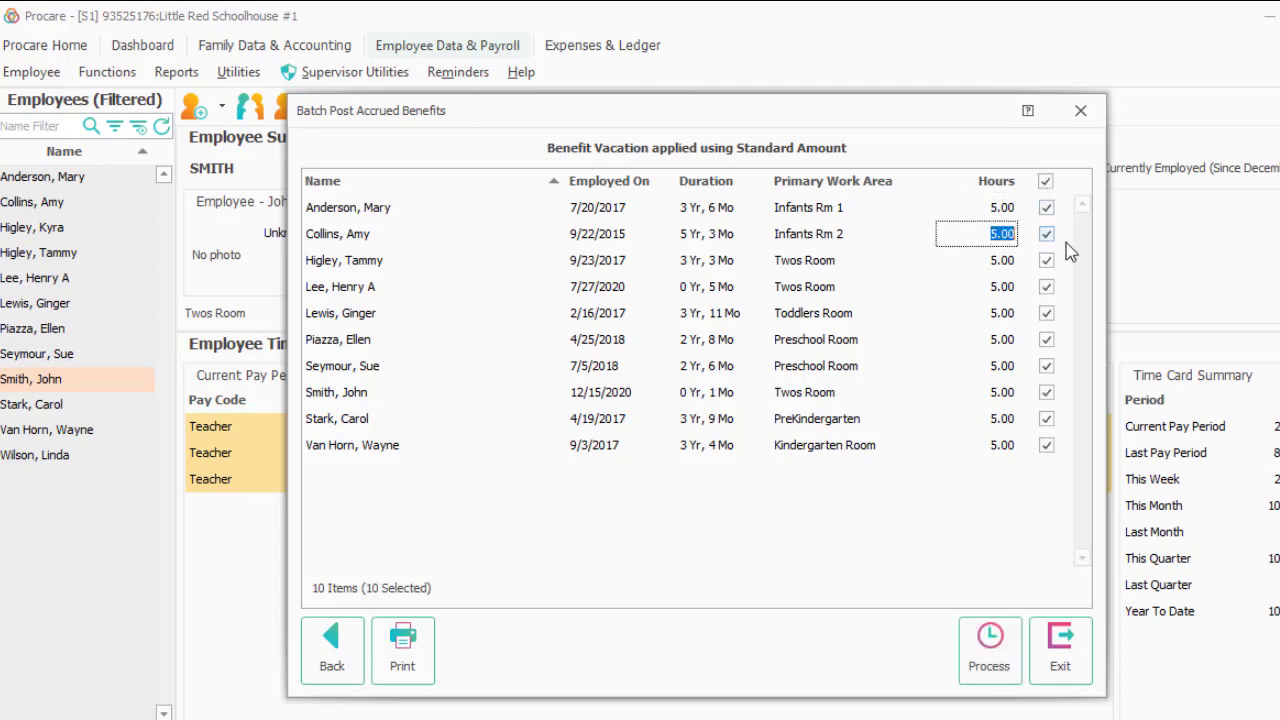
{"action": "type", "text": "6"}
{"action": "left_click", "coordinate": [1000, 260]}
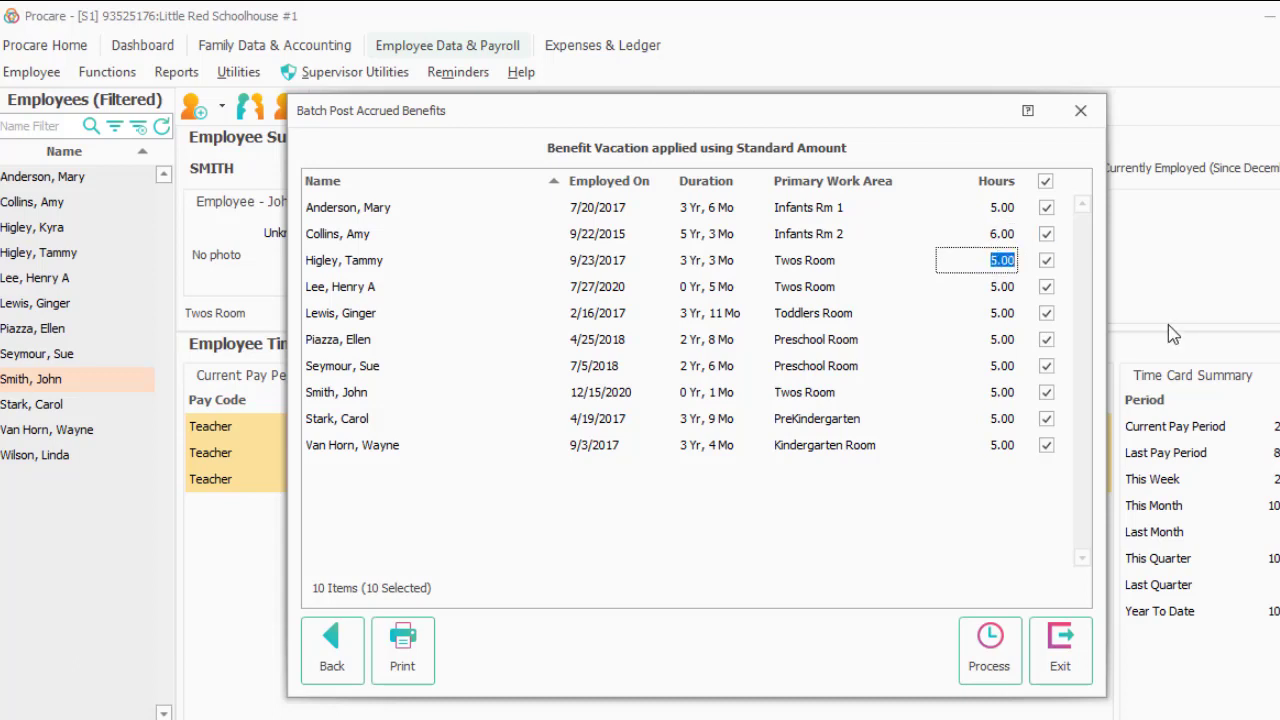
{"action": "type", "text": "7"}
{"action": "left_click", "coordinate": [343, 663]}
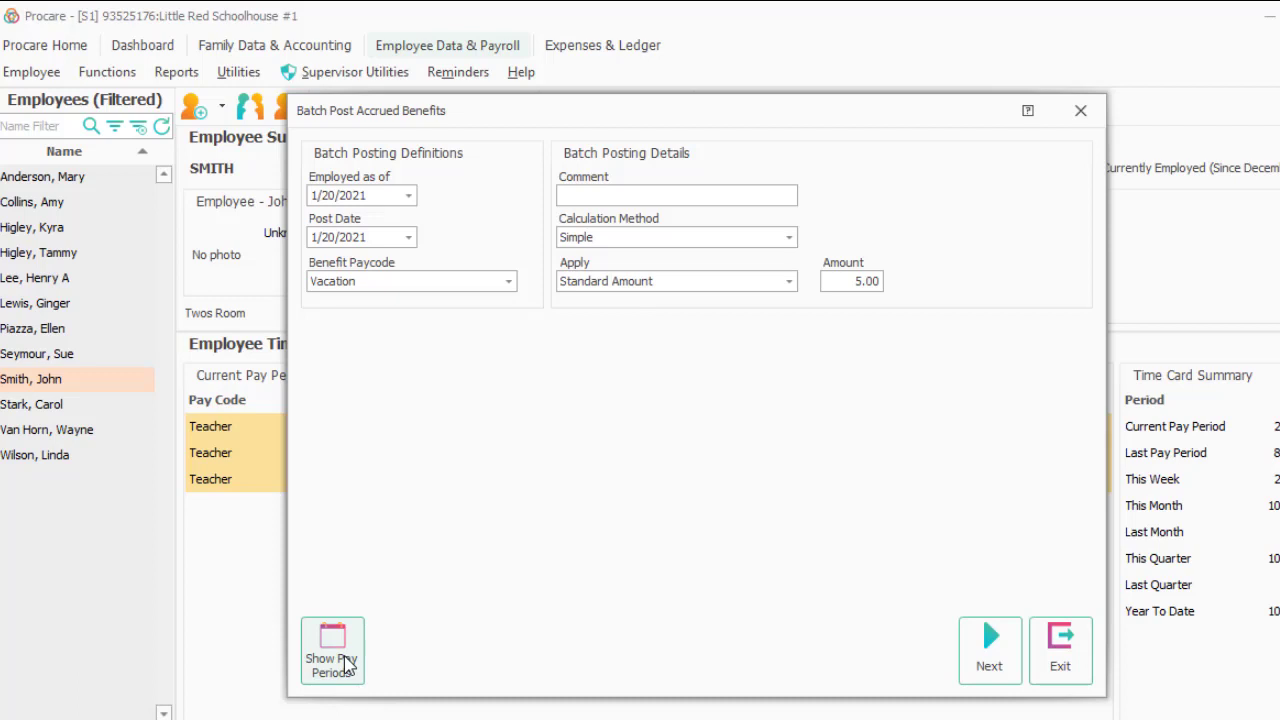
{"action": "left_click", "coordinate": [1070, 645]}
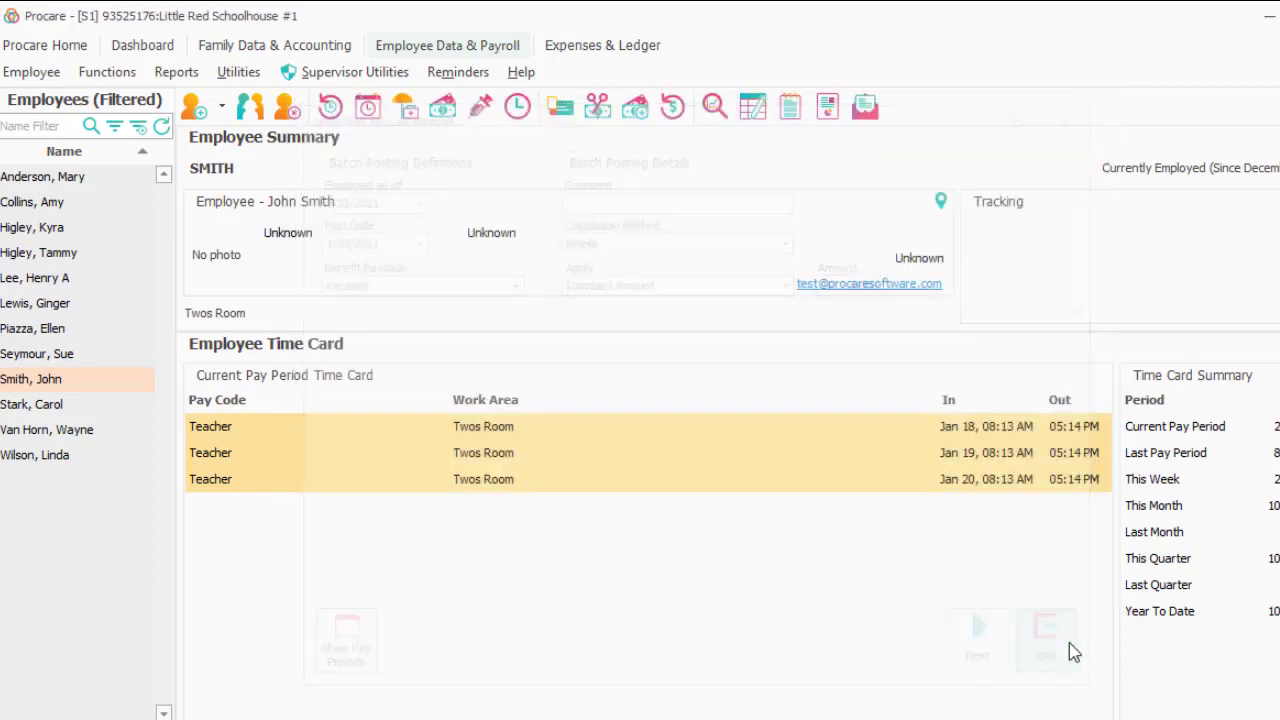
Set the Vacation Accrual Rate to 4.00 in the selected employee's user defined fields, save it and exit.
{"action": "left_click", "coordinate": [753, 108]}
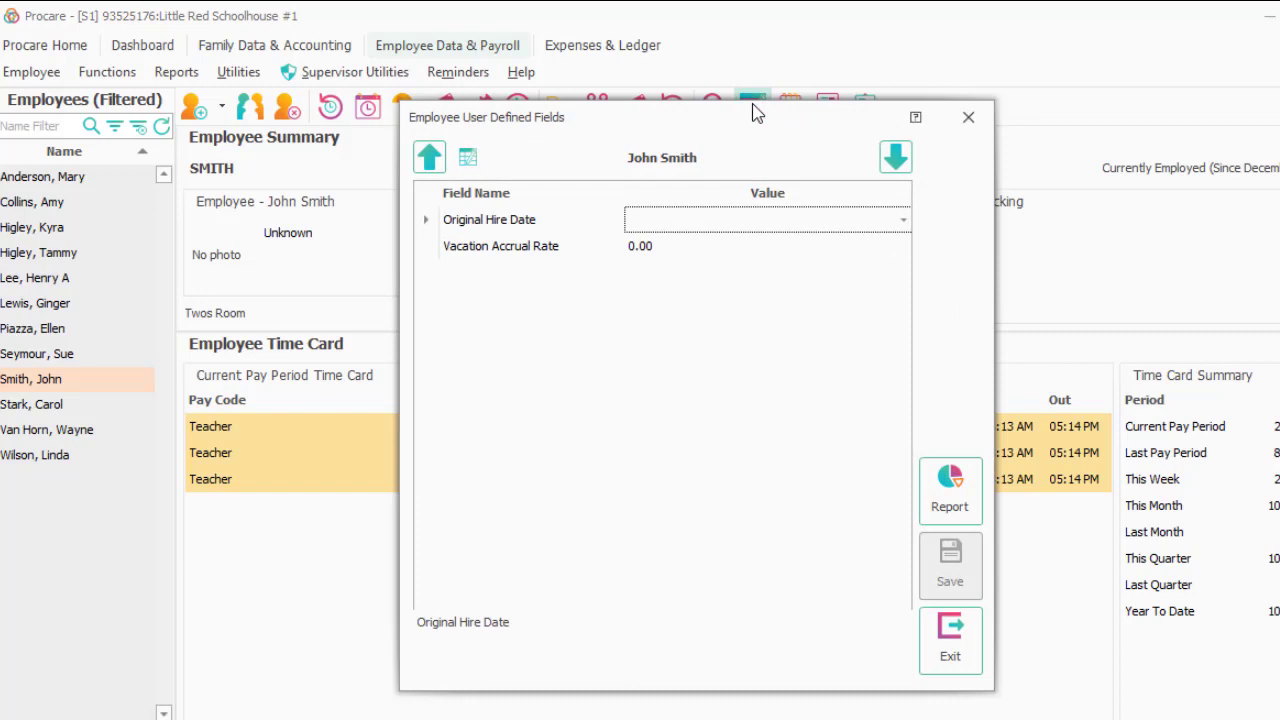
{"action": "left_click", "coordinate": [550, 250]}
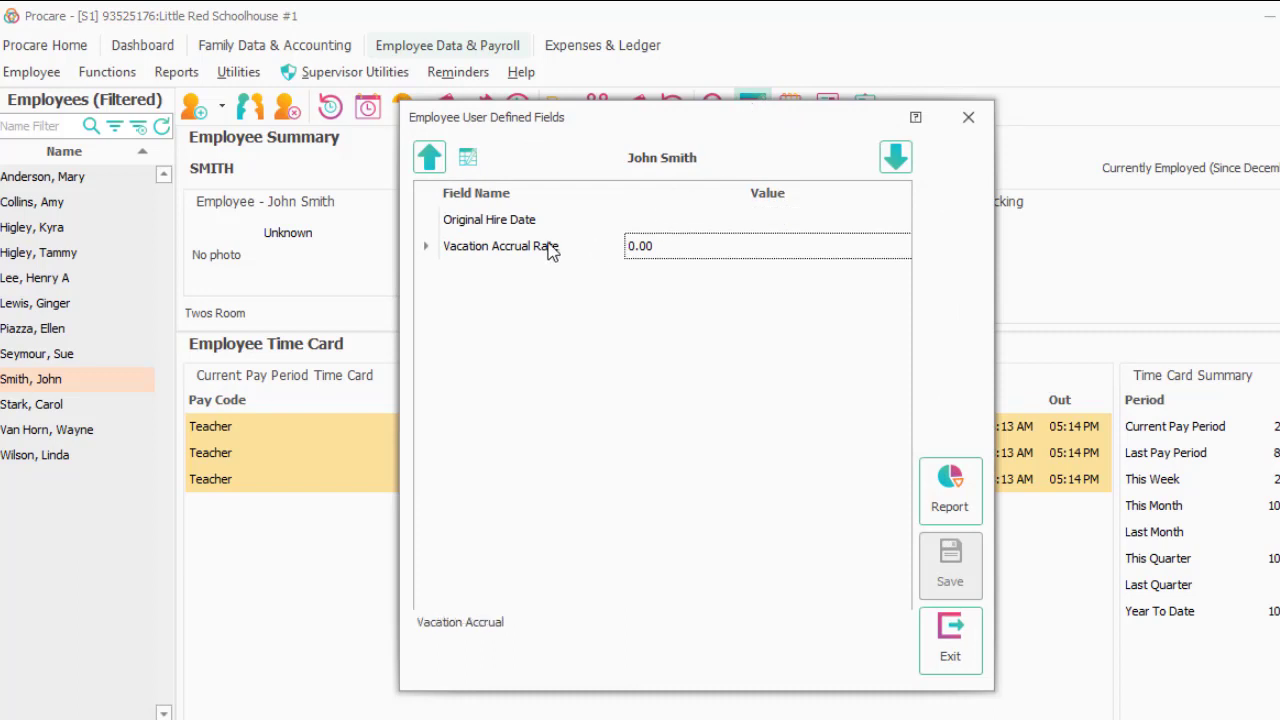
{"action": "left_click", "coordinate": [631, 246]}
{"action": "left_click_drag", "start_coordinate": [700, 240], "coordinate": [600, 231]}
{"action": "type", "text": "4.00"}
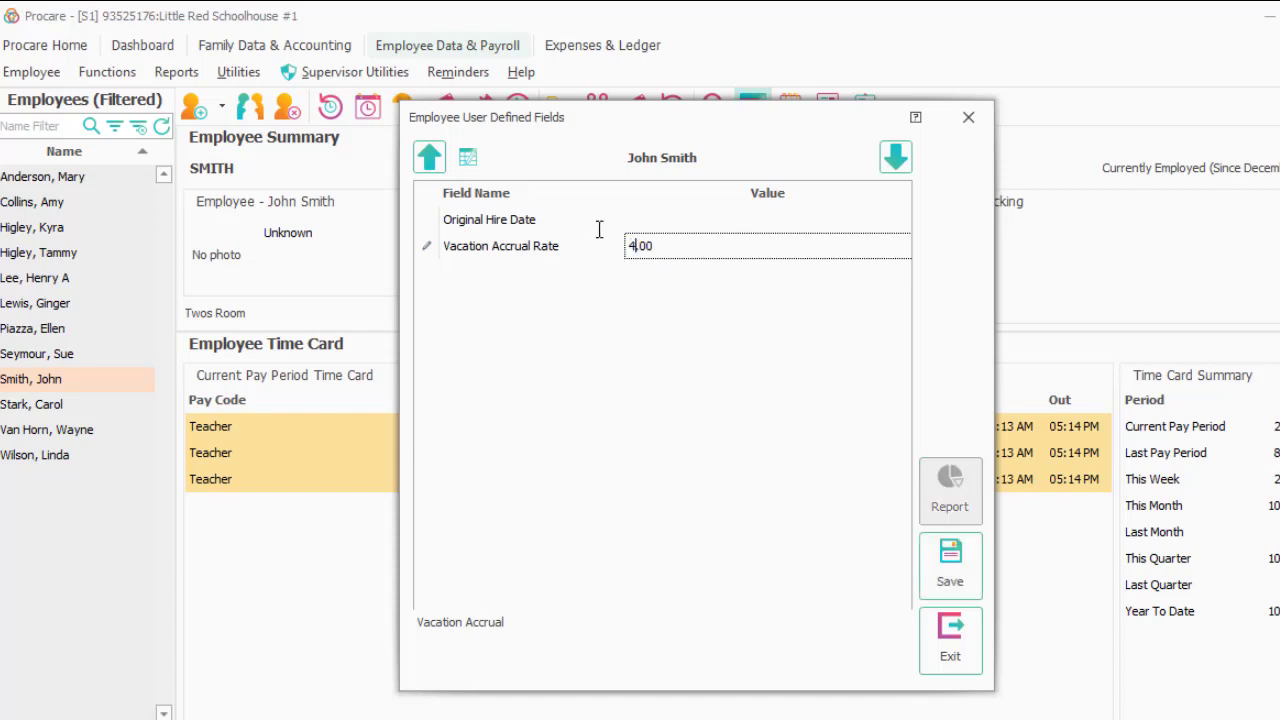
{"action": "left_click", "coordinate": [951, 556]}
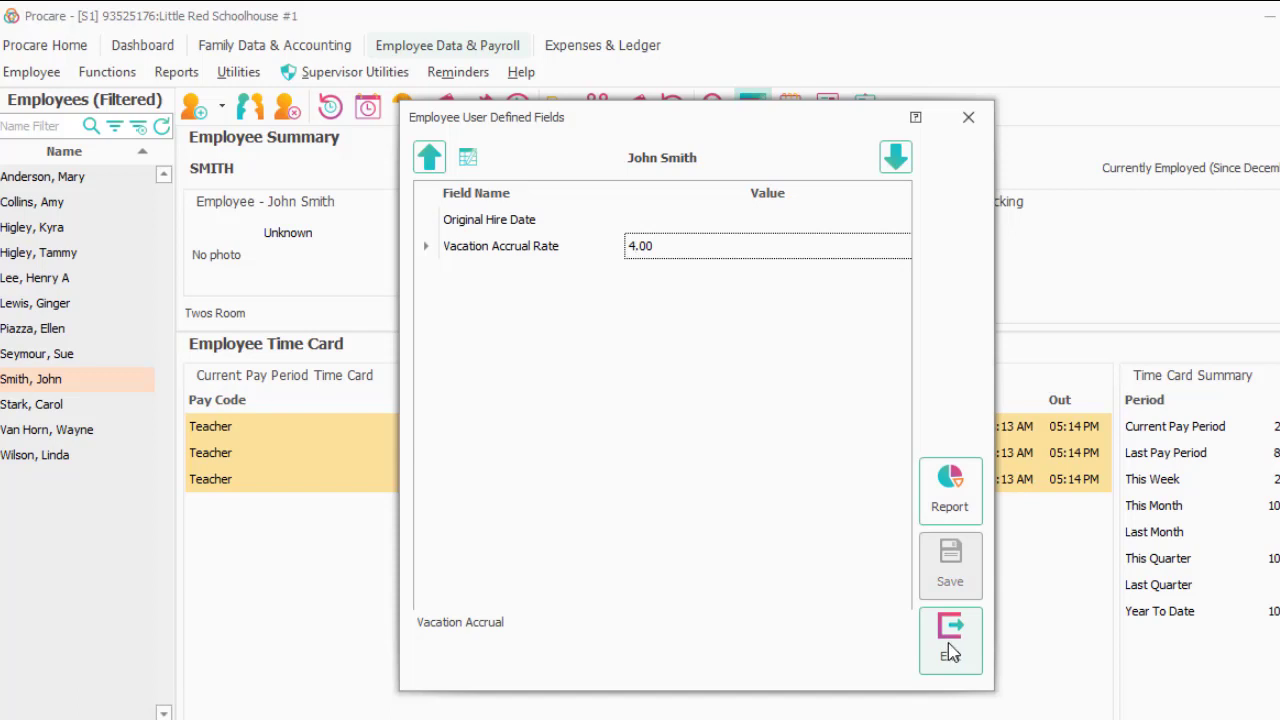
{"action": "left_click", "coordinate": [946, 652]}
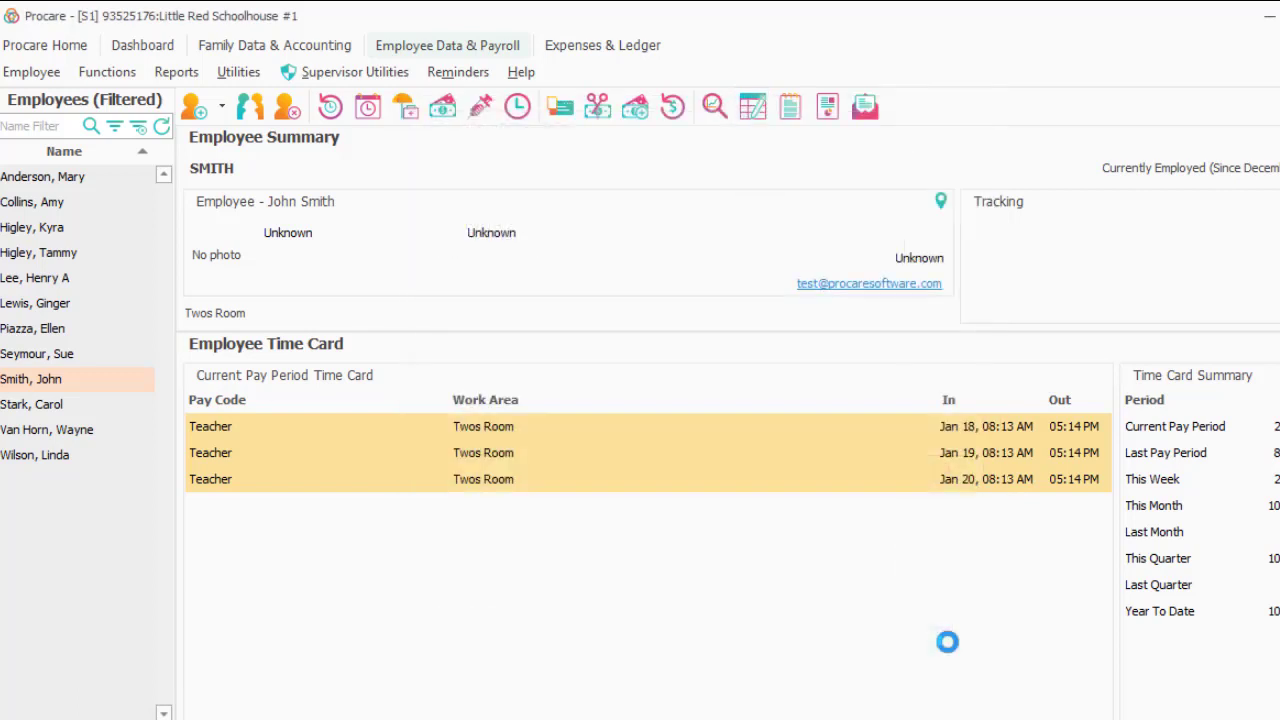
Check the Vacation Accrual Rate in the user defined fields of the first three employees in the list, and exit.
{"action": "left_click", "coordinate": [108, 176]}
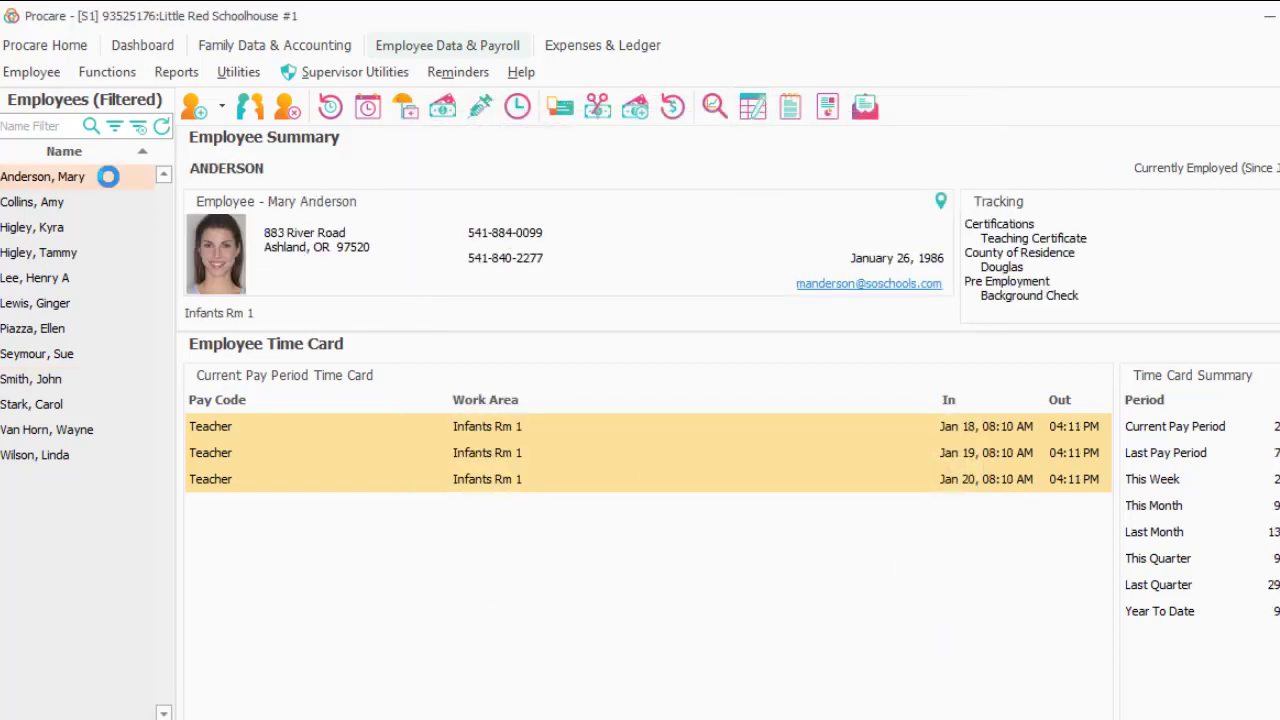
{"action": "left_click", "coordinate": [762, 114]}
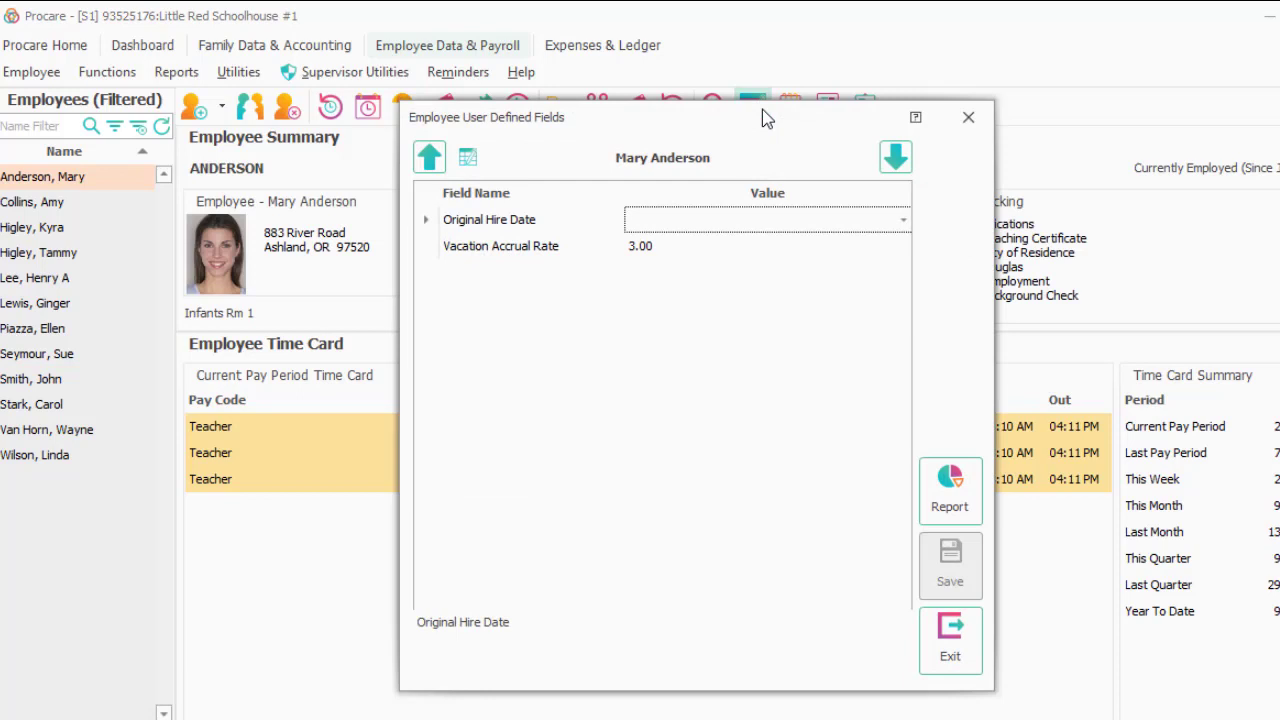
{"action": "left_click", "coordinate": [549, 247]}
{"action": "left_click", "coordinate": [893, 166]}
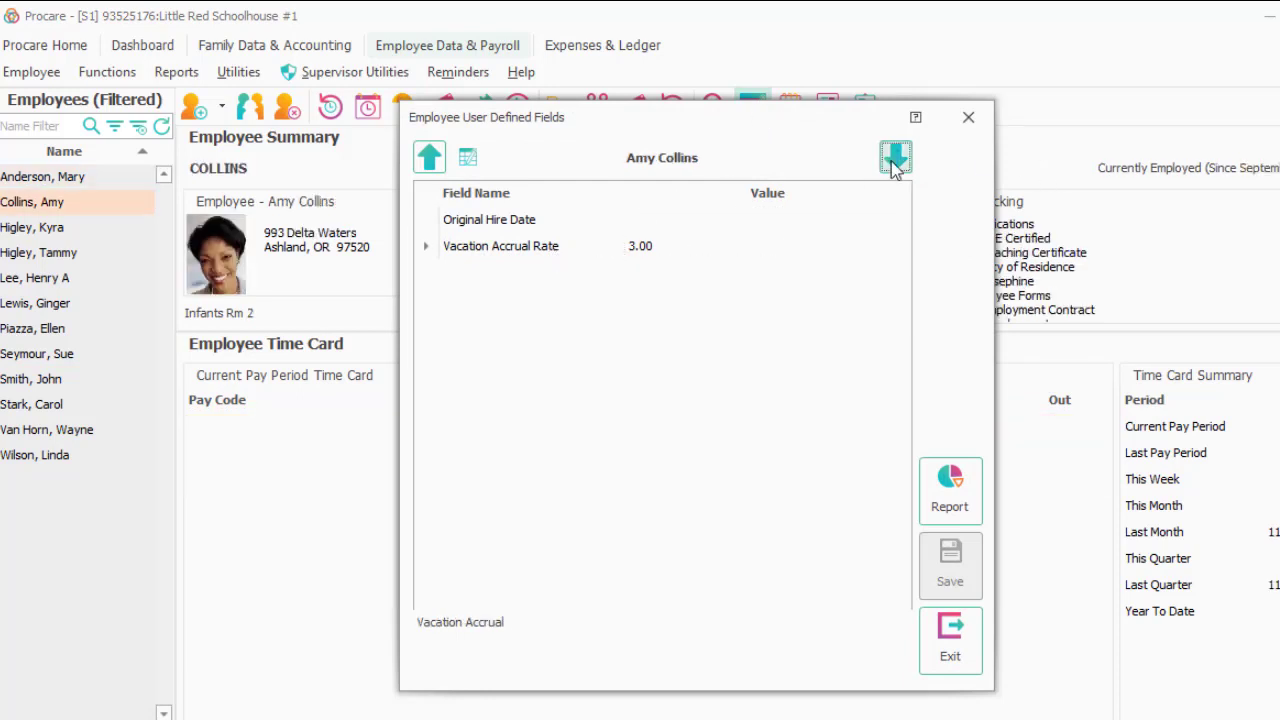
{"action": "left_click", "coordinate": [893, 166]}
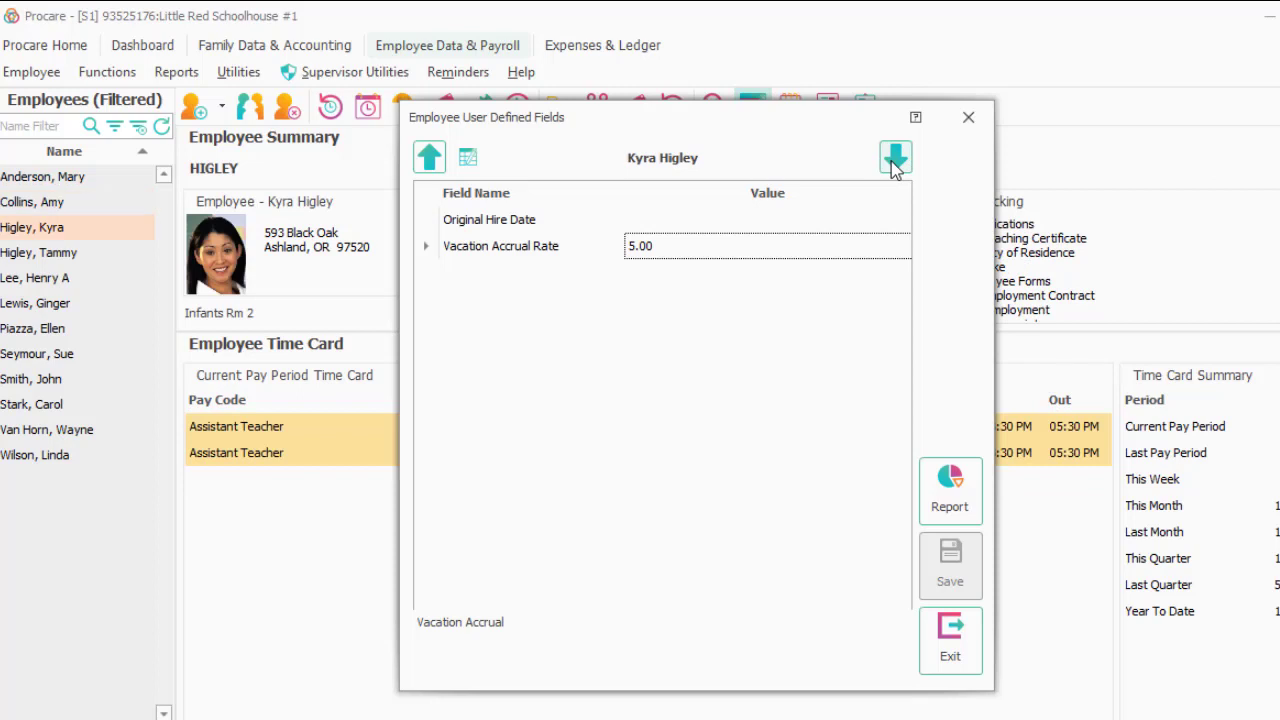
{"action": "left_click", "coordinate": [968, 663]}
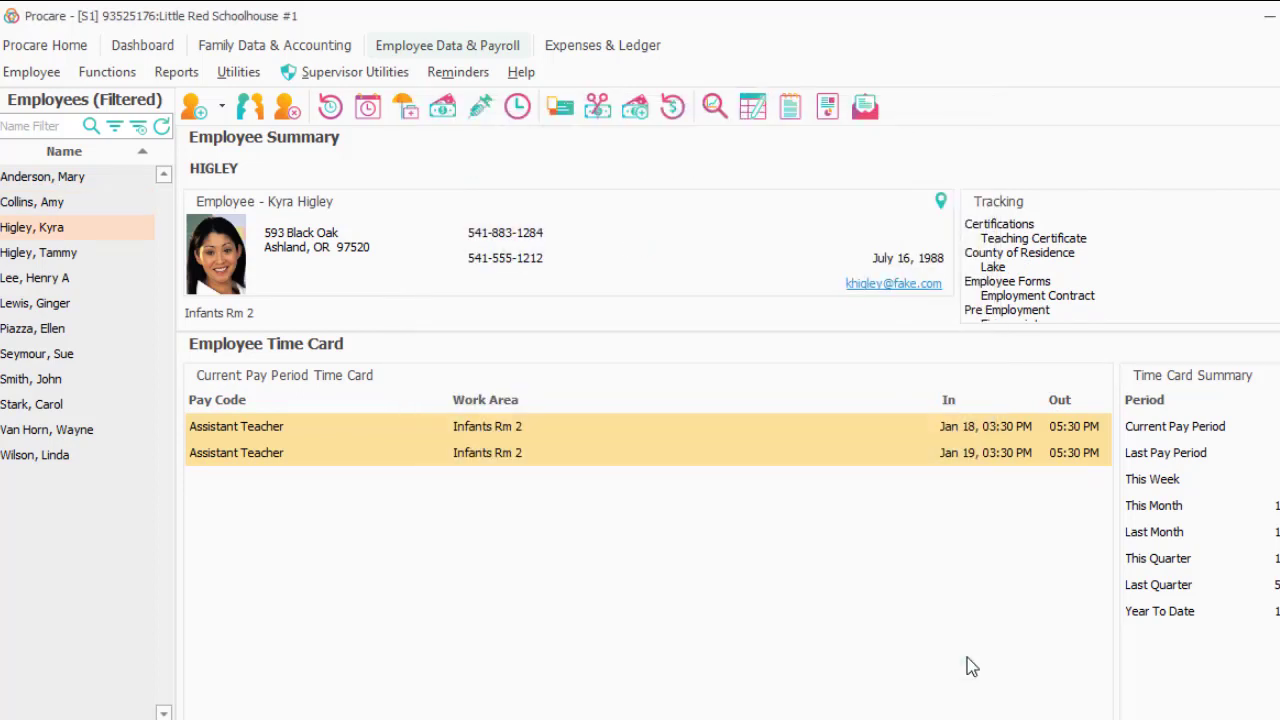
Preview a batch posting of Vacation benefits by Vacation Accrual Rate with all employees selected, and return to the posting definitions.
{"action": "left_click", "coordinate": [107, 76]}
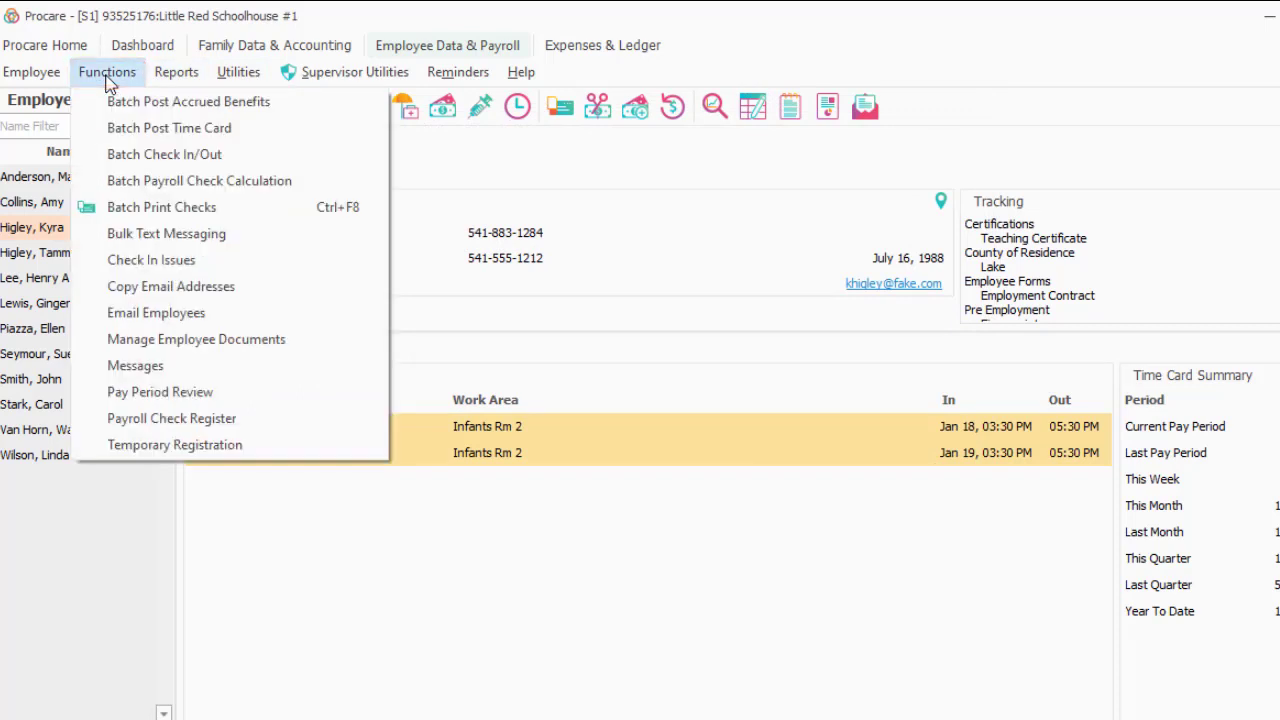
{"action": "left_click", "coordinate": [135, 108]}
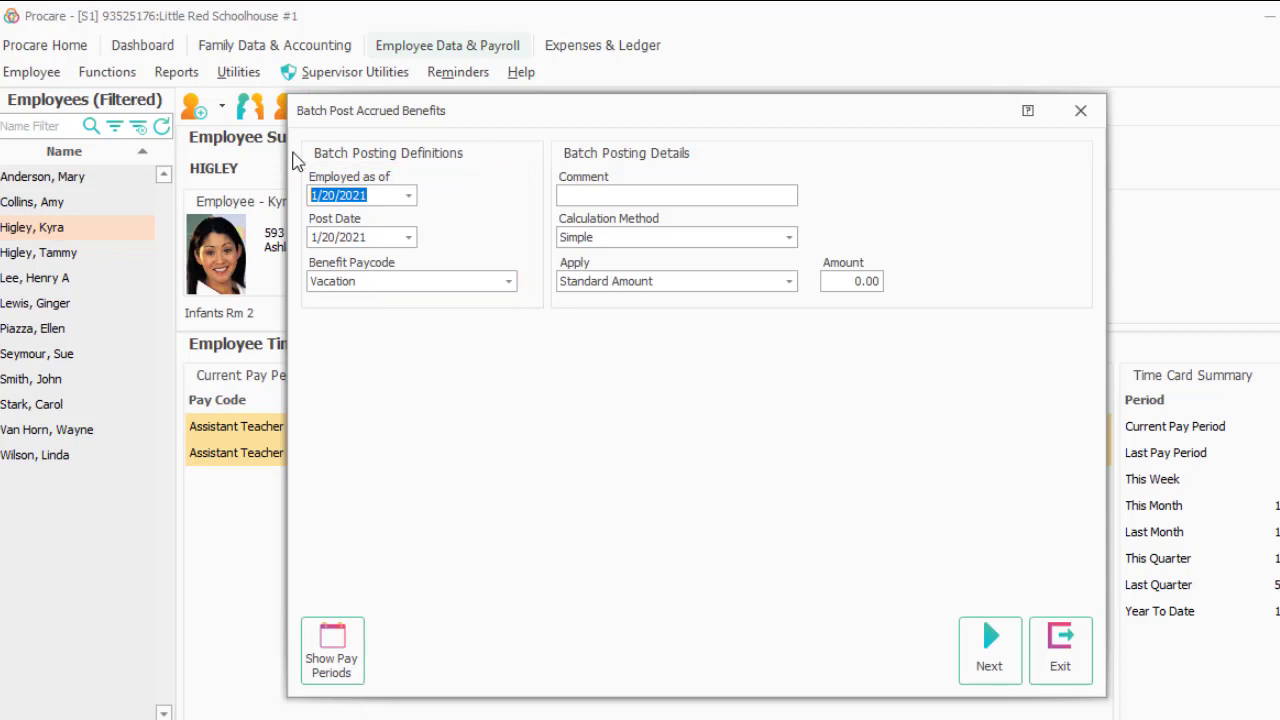
{"action": "left_click", "coordinate": [789, 282]}
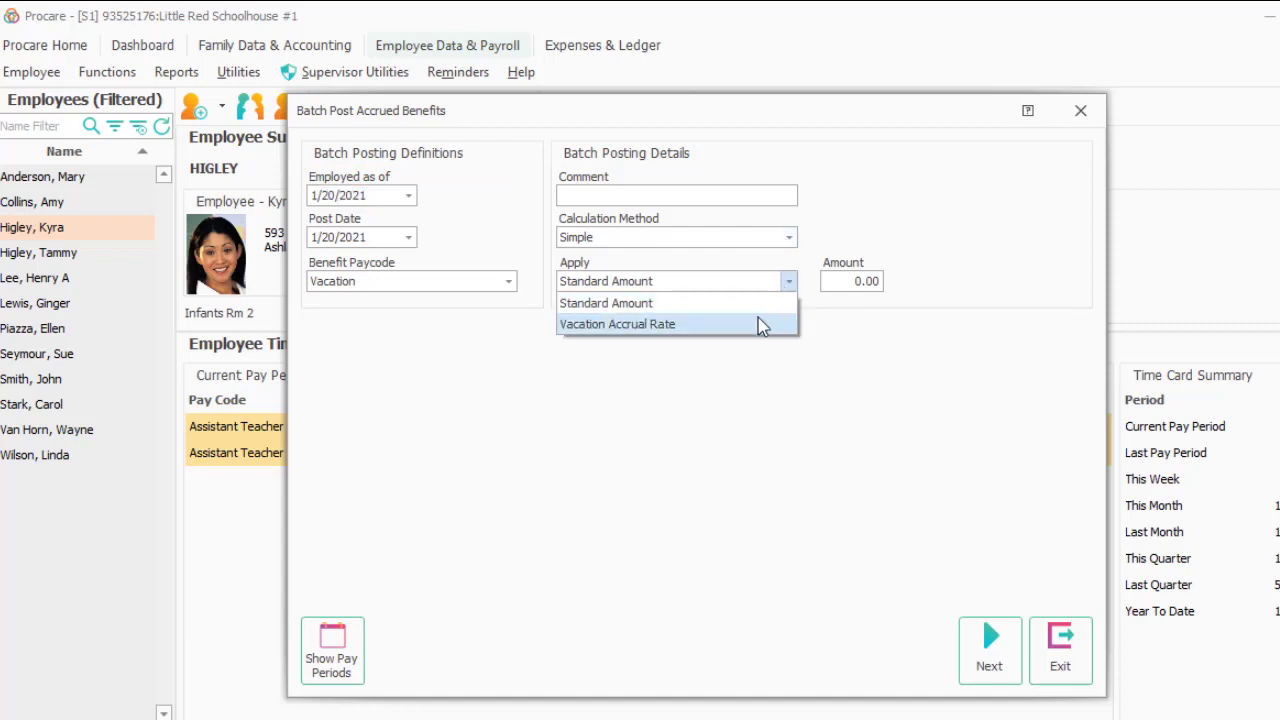
{"action": "left_click", "coordinate": [758, 320]}
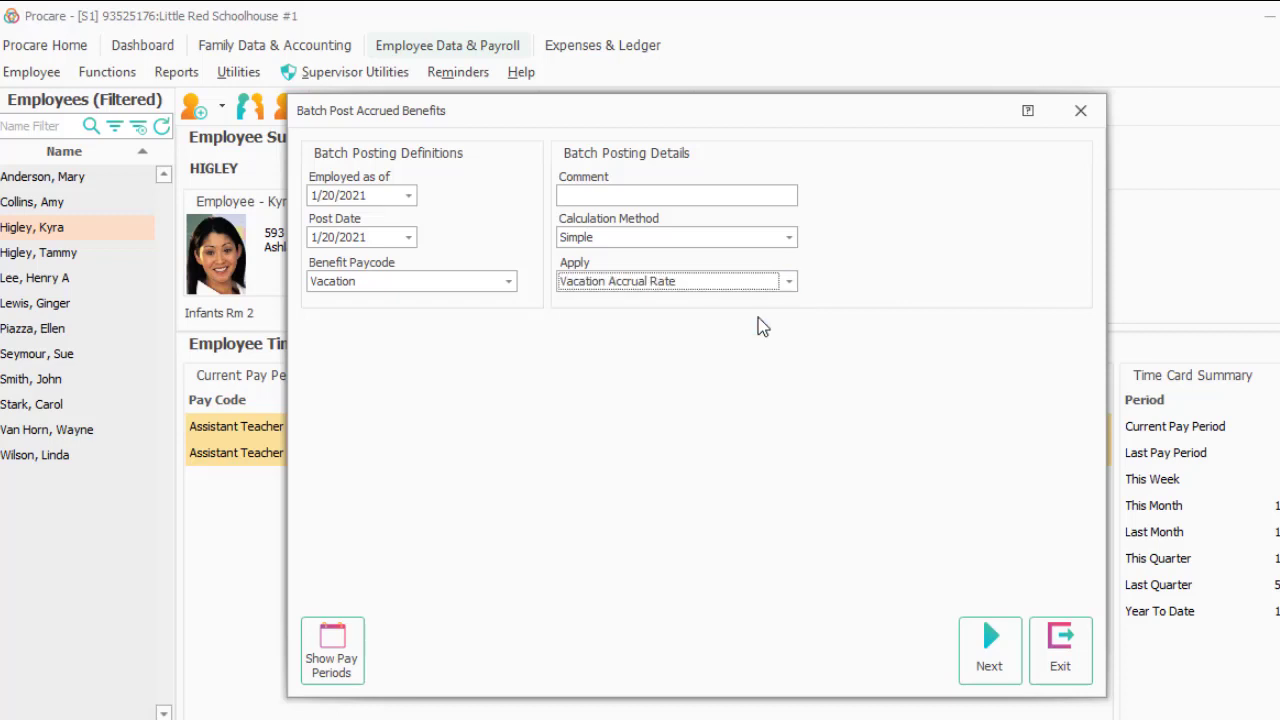
{"action": "left_click", "coordinate": [988, 655]}
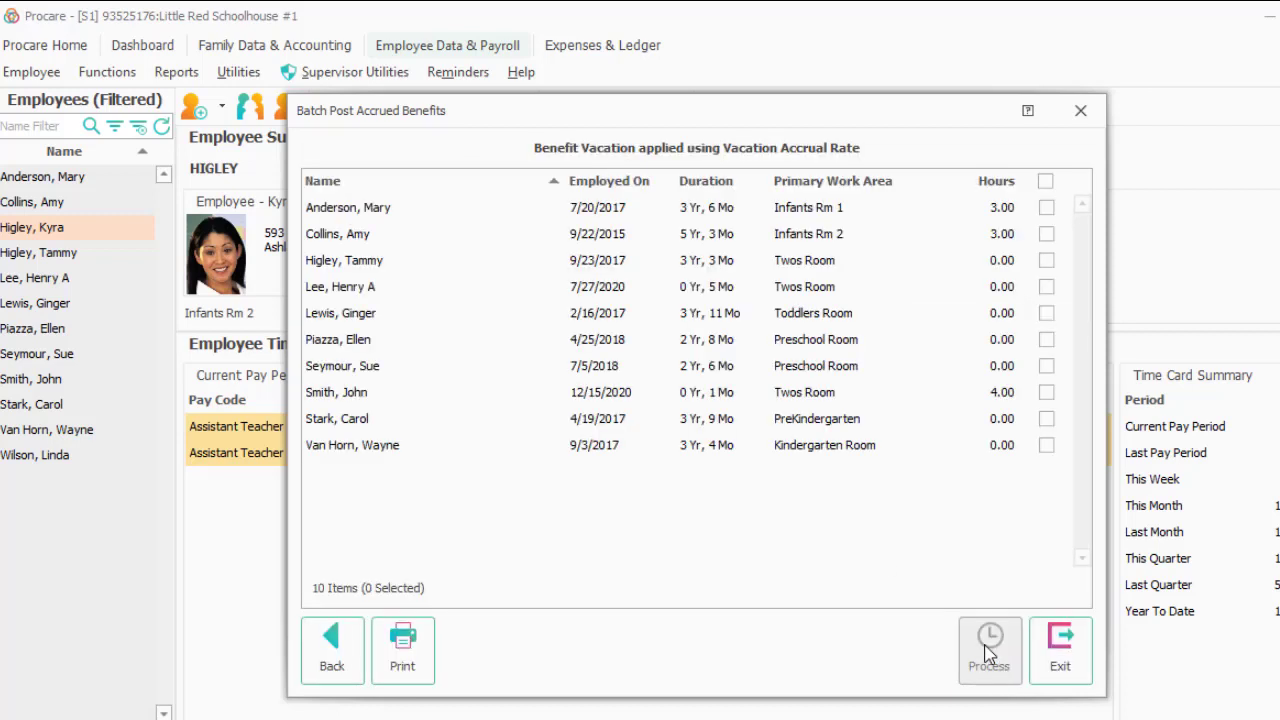
{"action": "left_click", "coordinate": [1046, 181]}
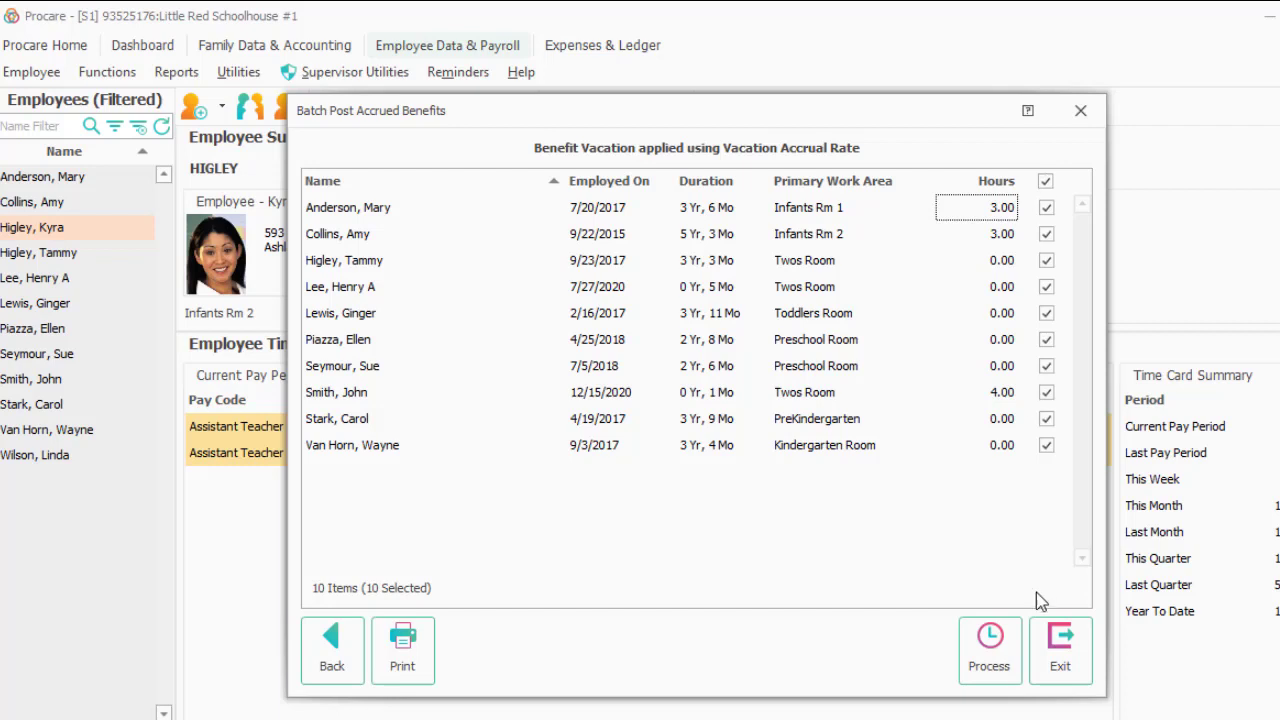
{"action": "left_click", "coordinate": [358, 666]}
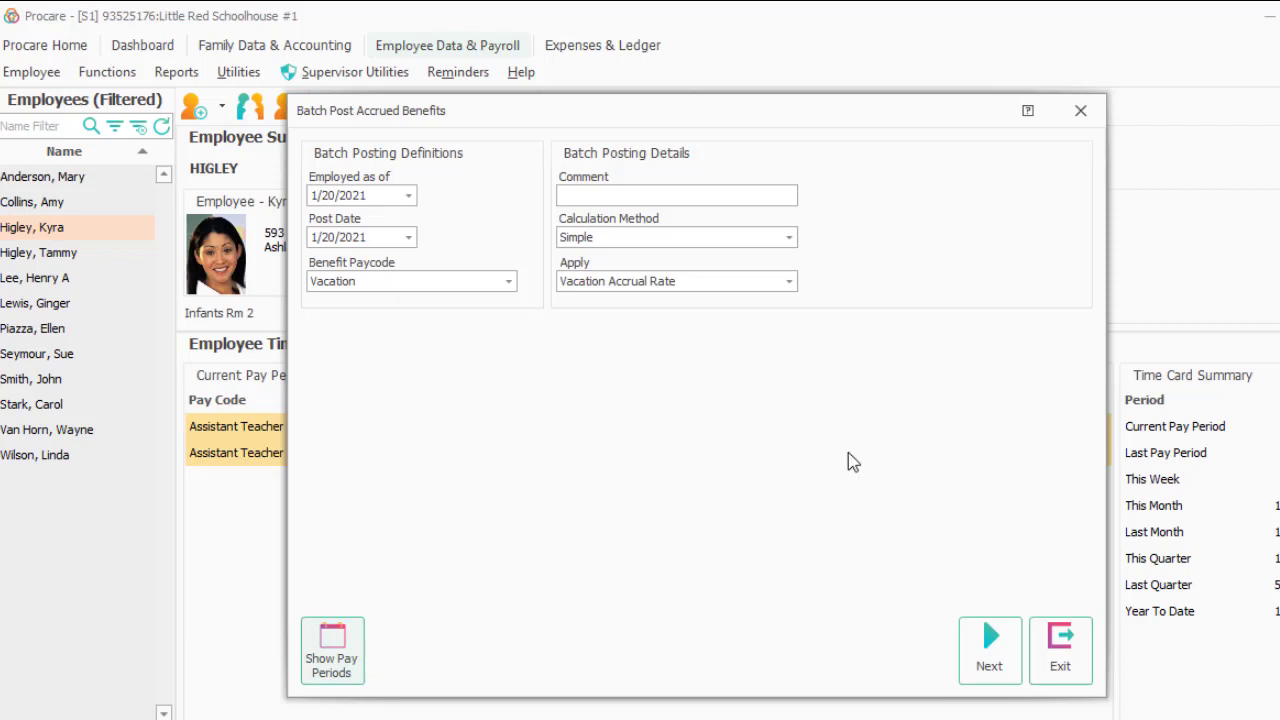
Set the calculation method to "For every 40 hours worked between" with a start date of 11/2/2020.
{"action": "left_click", "coordinate": [786, 240]}
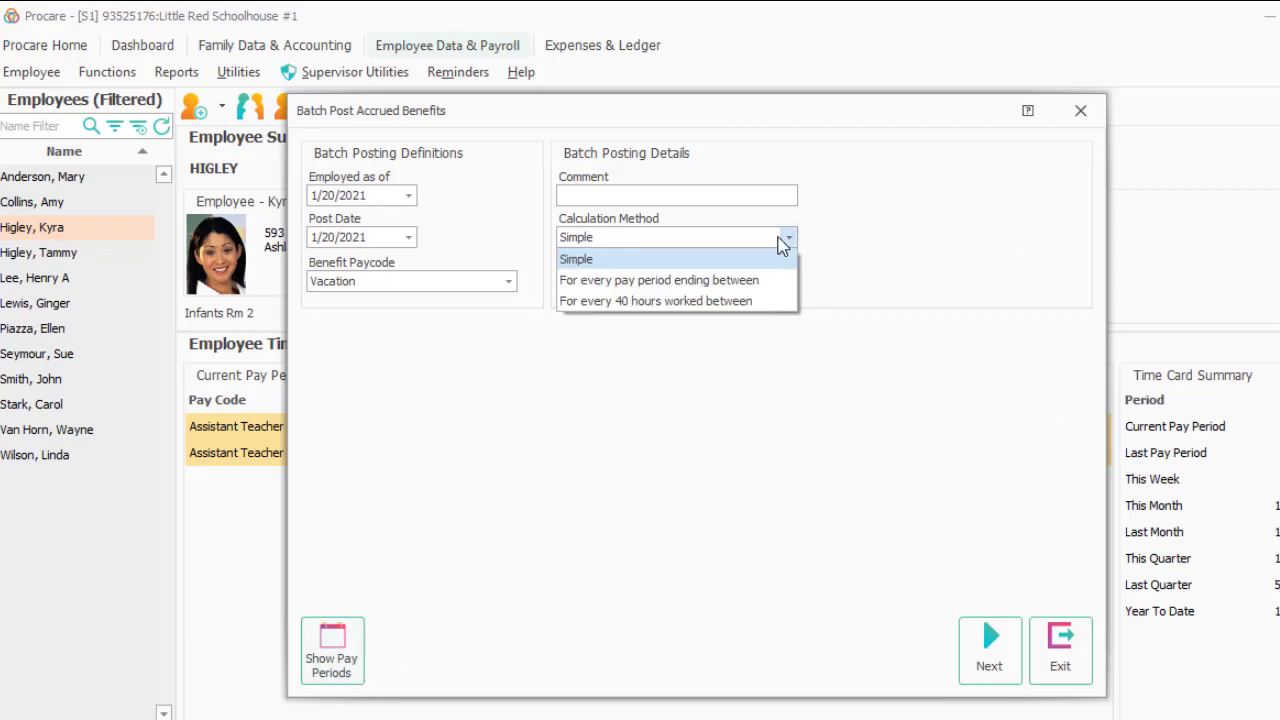
{"action": "left_click", "coordinate": [735, 301]}
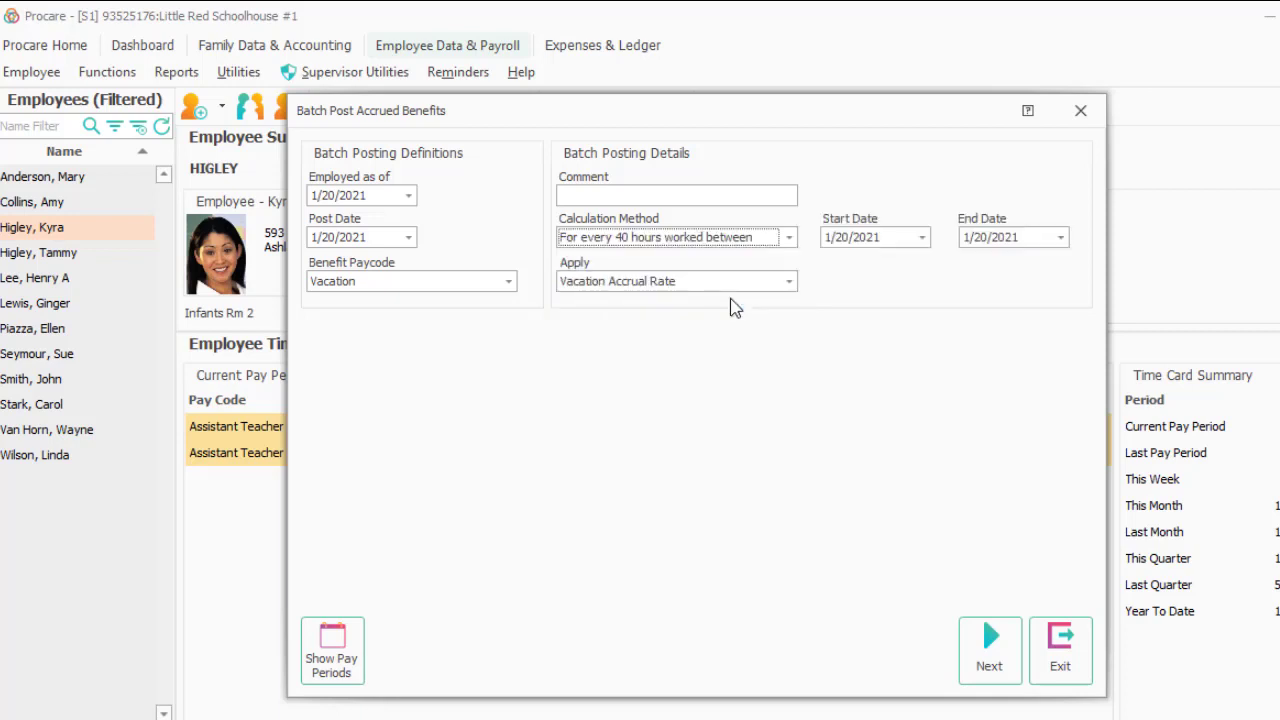
{"action": "left_click", "coordinate": [921, 237]}
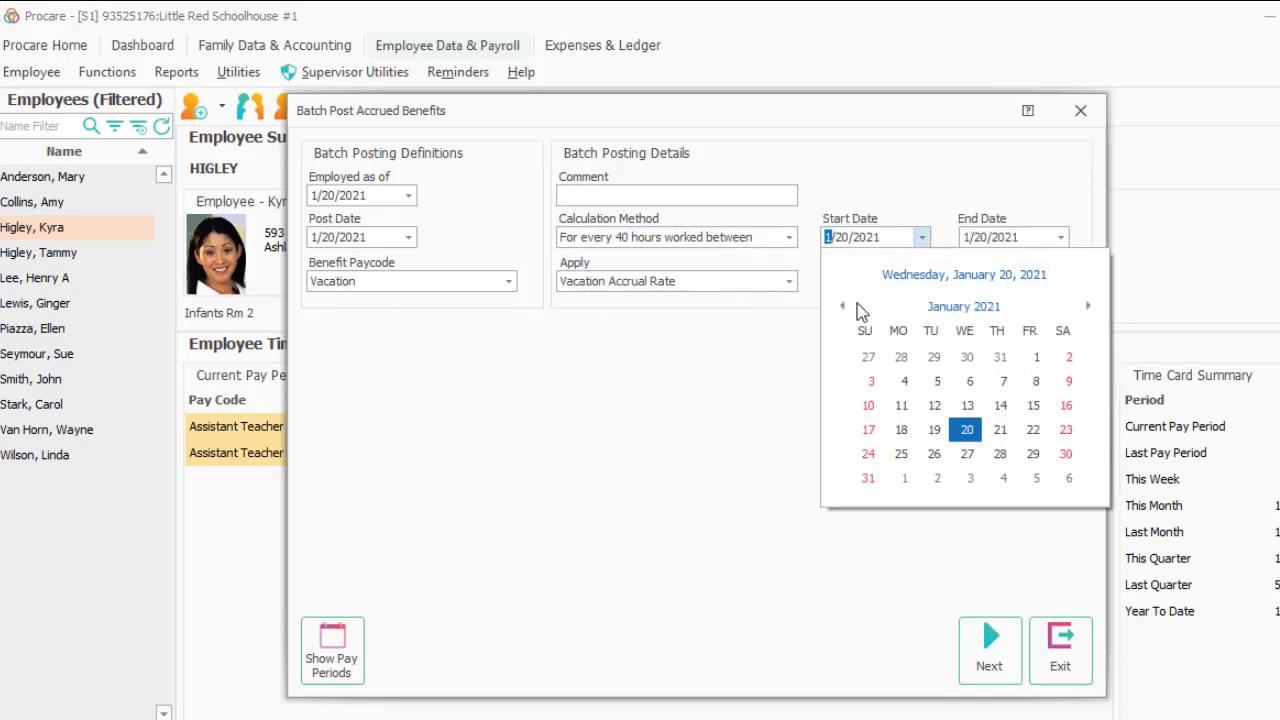
{"action": "left_click", "coordinate": [843, 306]}
{"action": "left_click", "coordinate": [843, 306]}
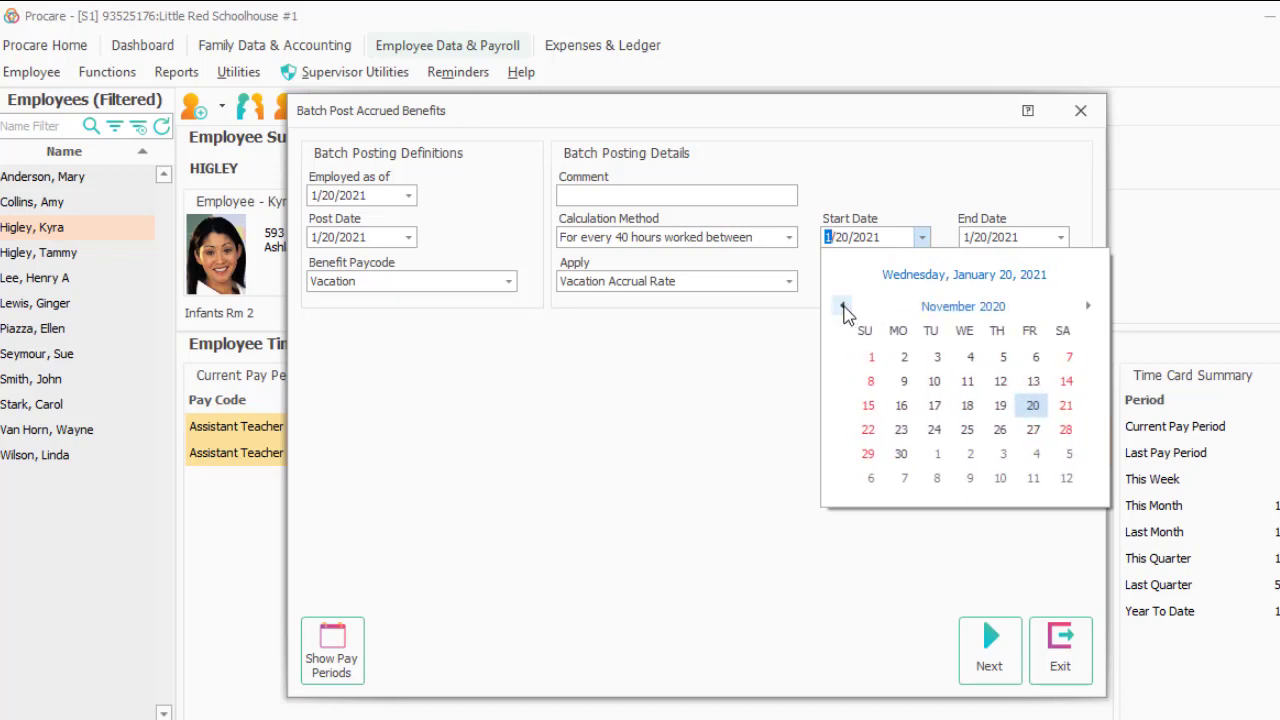
{"action": "left_click", "coordinate": [904, 357]}
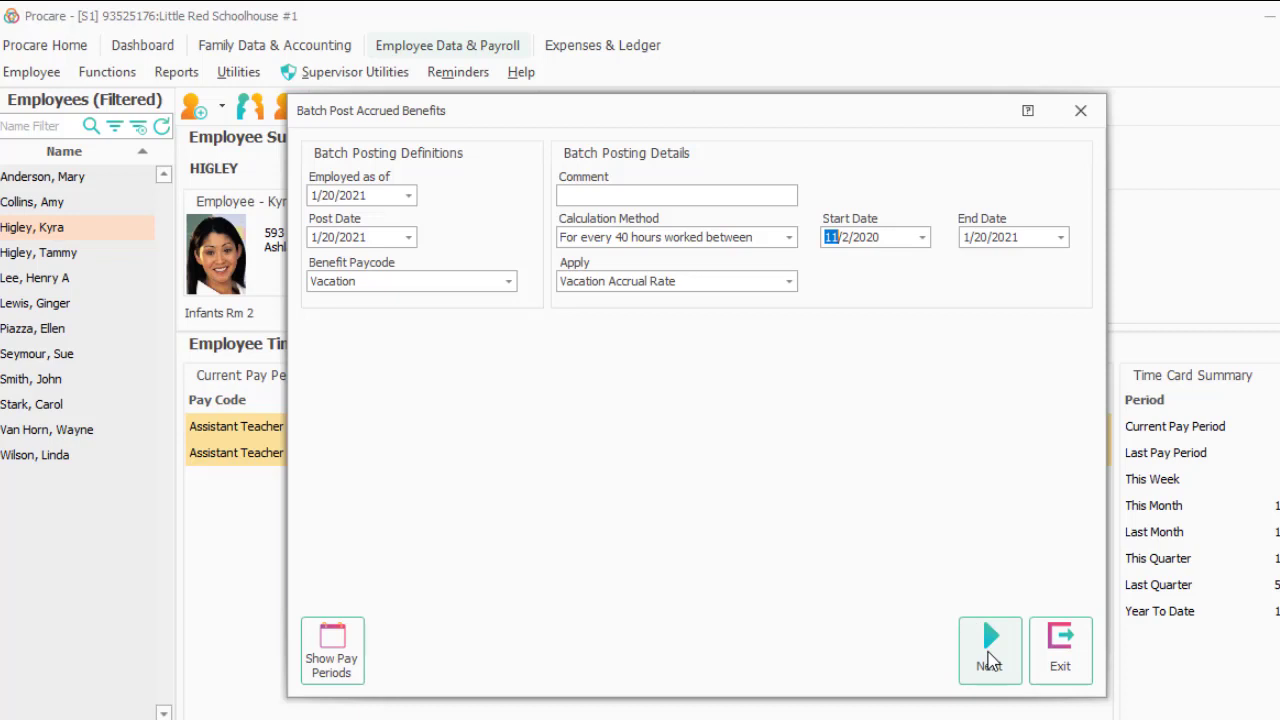
Apply a Standard Amount of 1.33 to the hours-worked vacation calculation and continue to the batch posting list.
{"action": "left_click", "coordinate": [737, 282]}
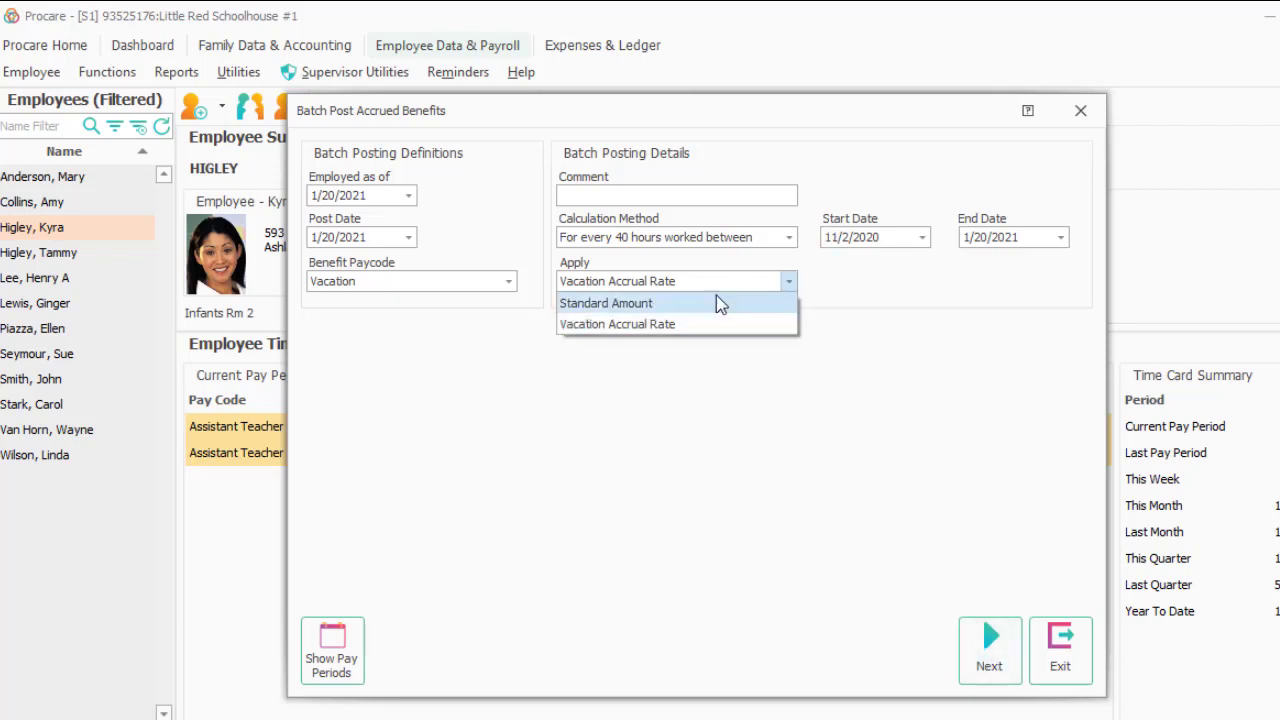
{"action": "left_click", "coordinate": [716, 297]}
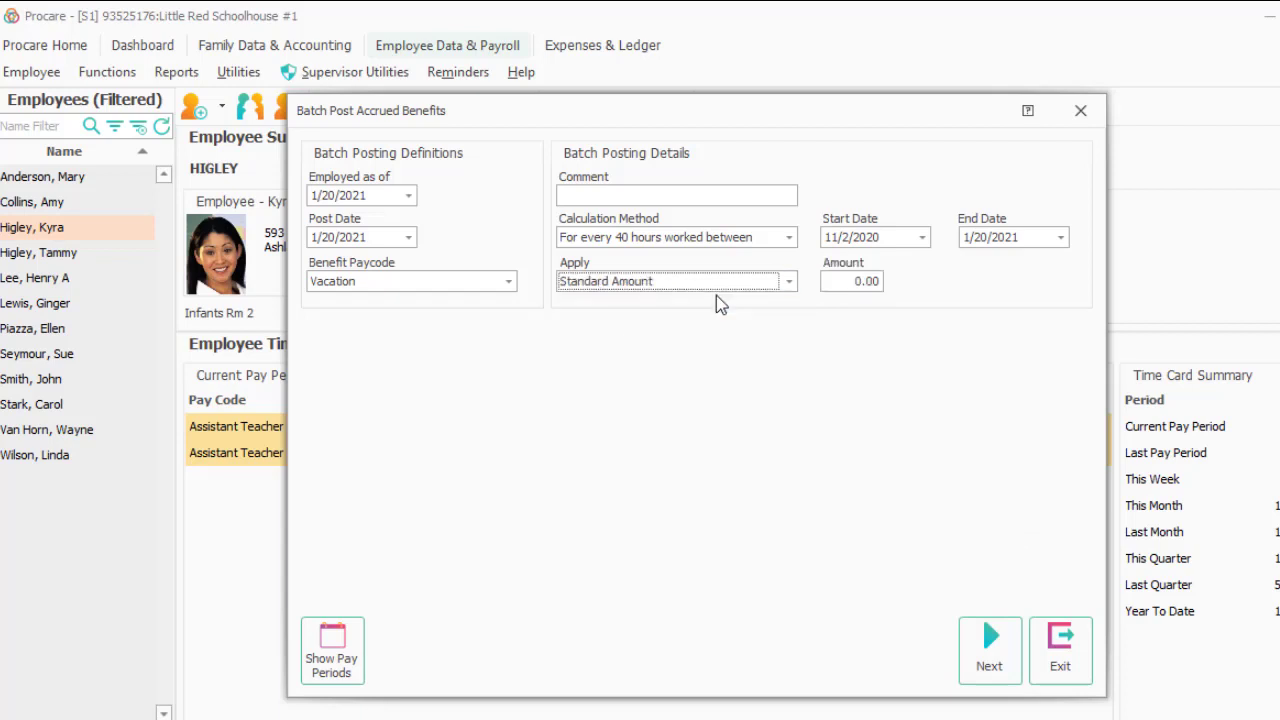
{"action": "left_click", "coordinate": [855, 282]}
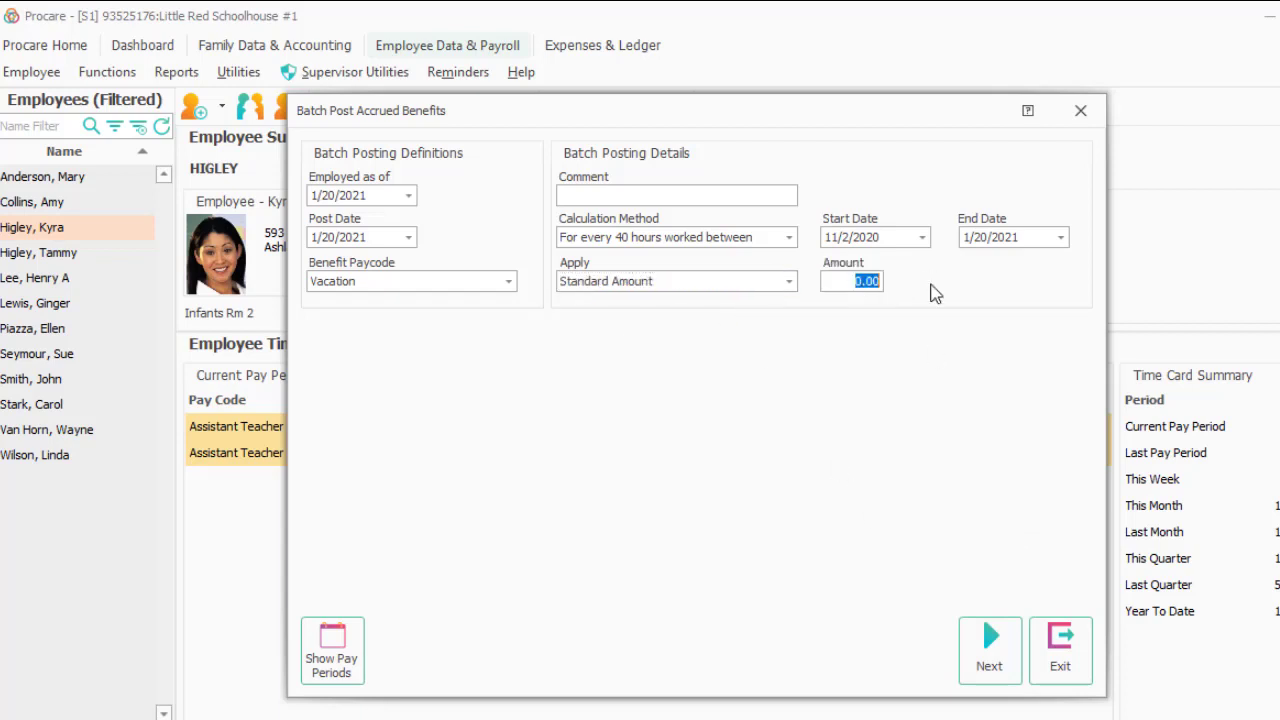
{"action": "type", "text": "1.33"}
{"action": "left_click", "coordinate": [979, 658]}
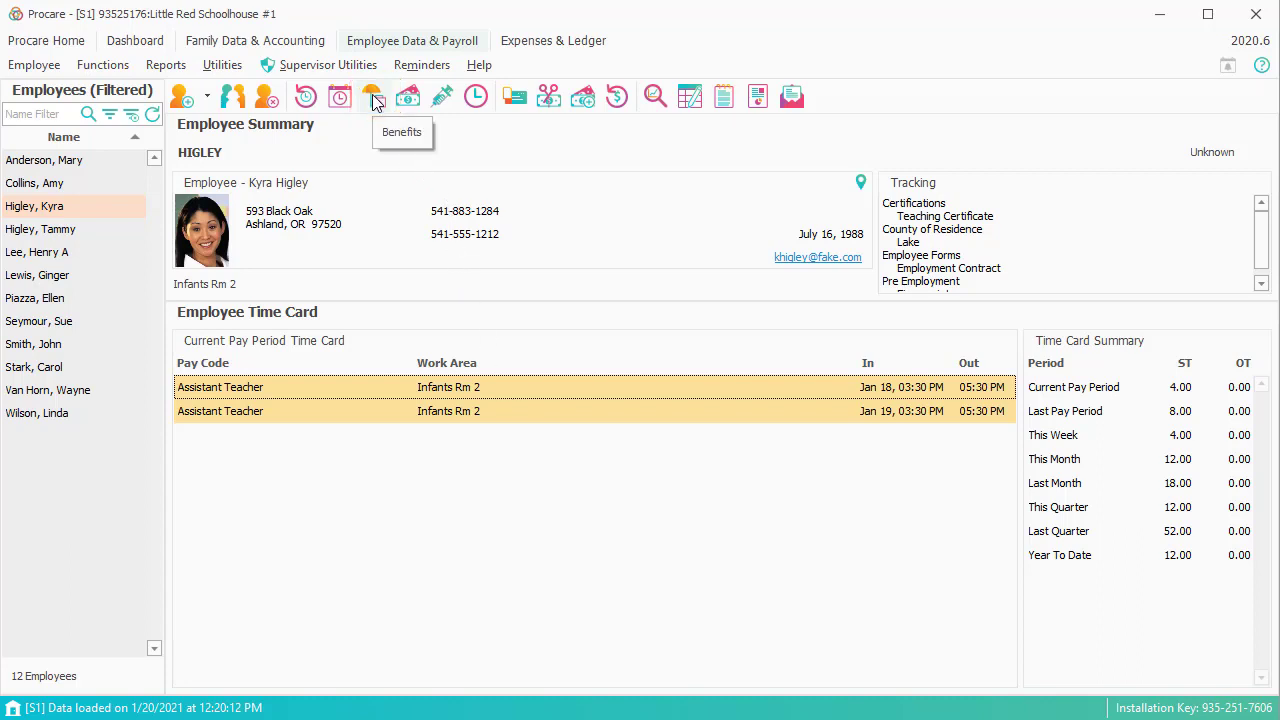
Review the time card and the planned benefits of the first employee in the list, and exit.
{"action": "left_click", "coordinate": [81, 160]}
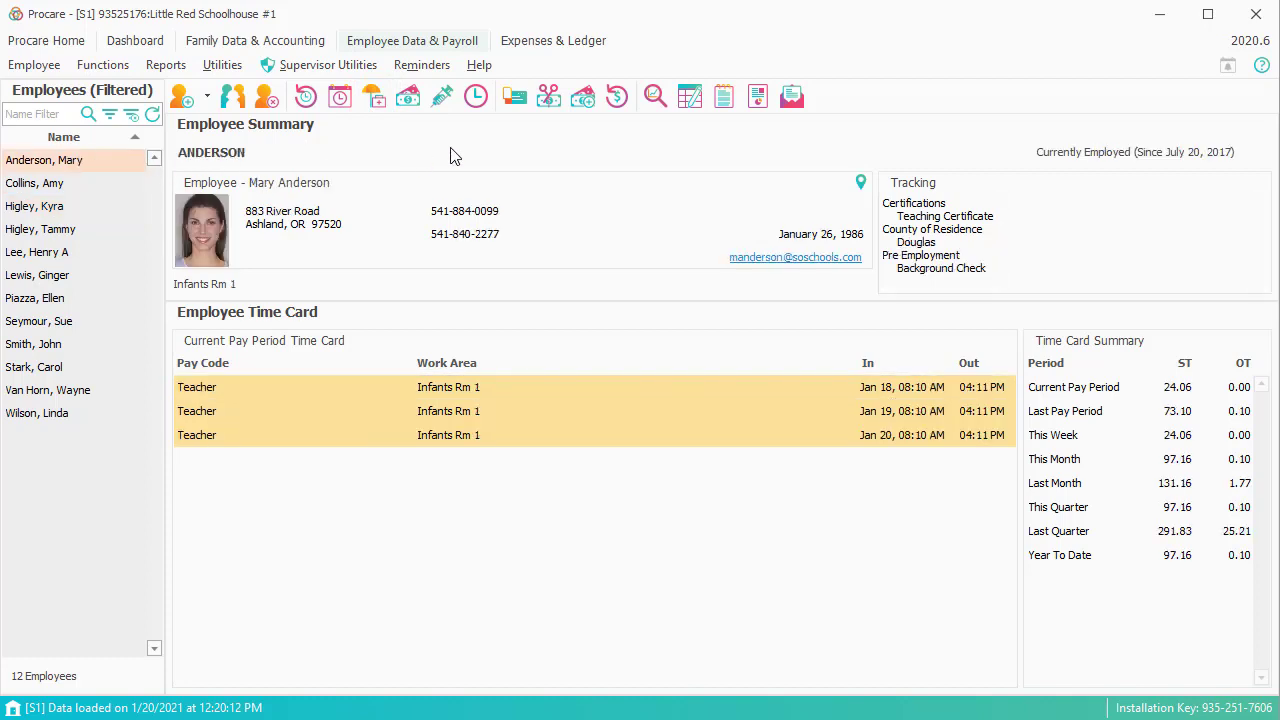
{"action": "left_click", "coordinate": [476, 97]}
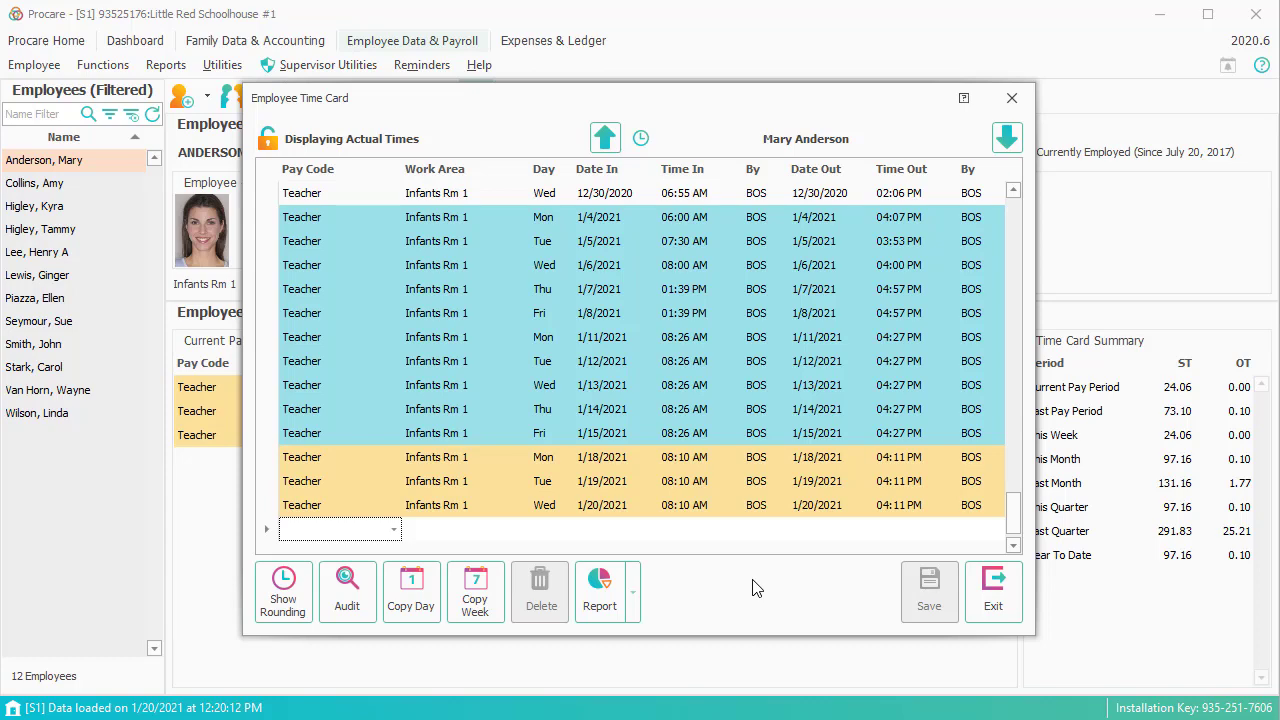
{"action": "left_click", "coordinate": [990, 598]}
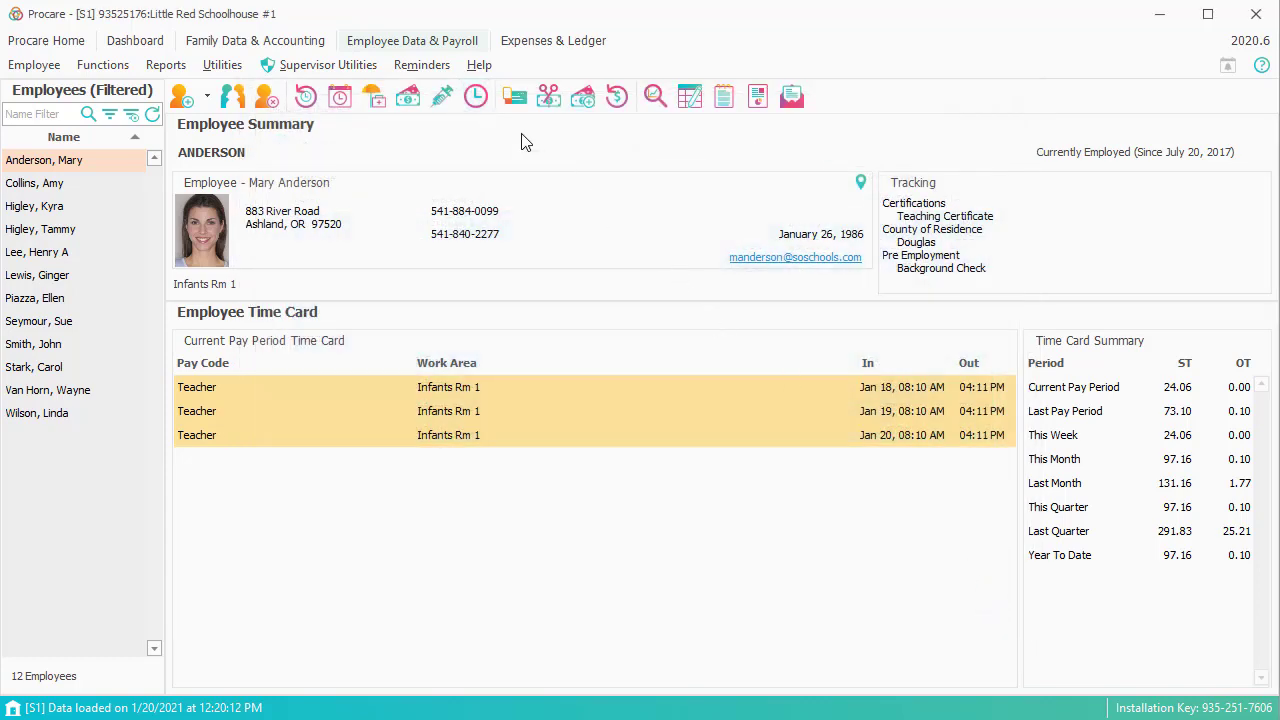
{"action": "left_click", "coordinate": [374, 98]}
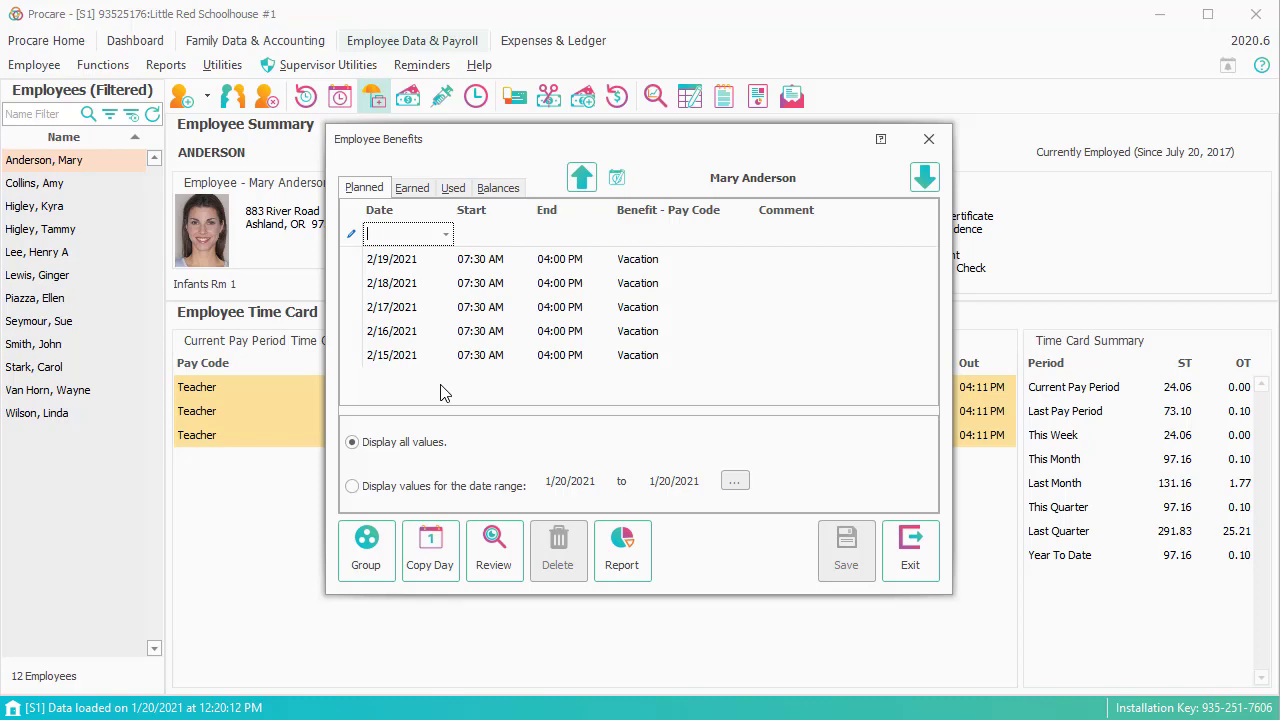
{"action": "left_click", "coordinate": [912, 556]}
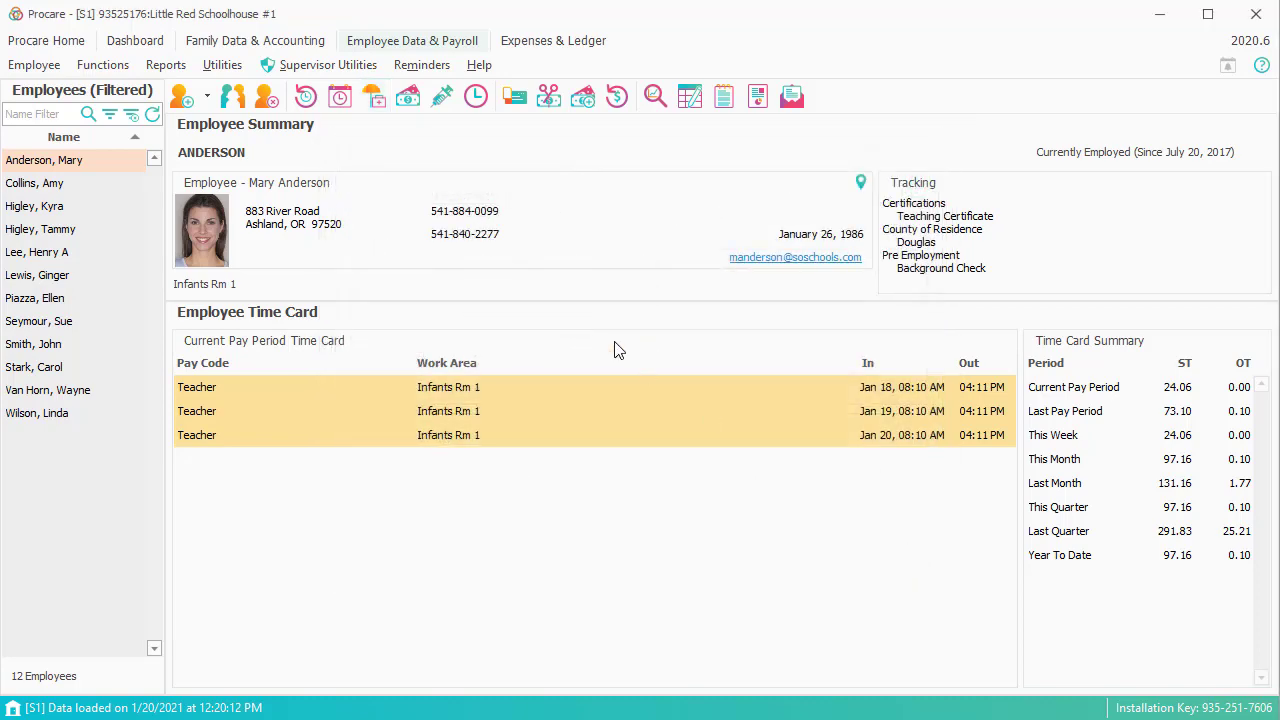
Set up a Batch Post Time Card based on Planned Benefits for all pay codes, with an end date of 2/20/2021.
{"action": "left_click", "coordinate": [116, 73]}
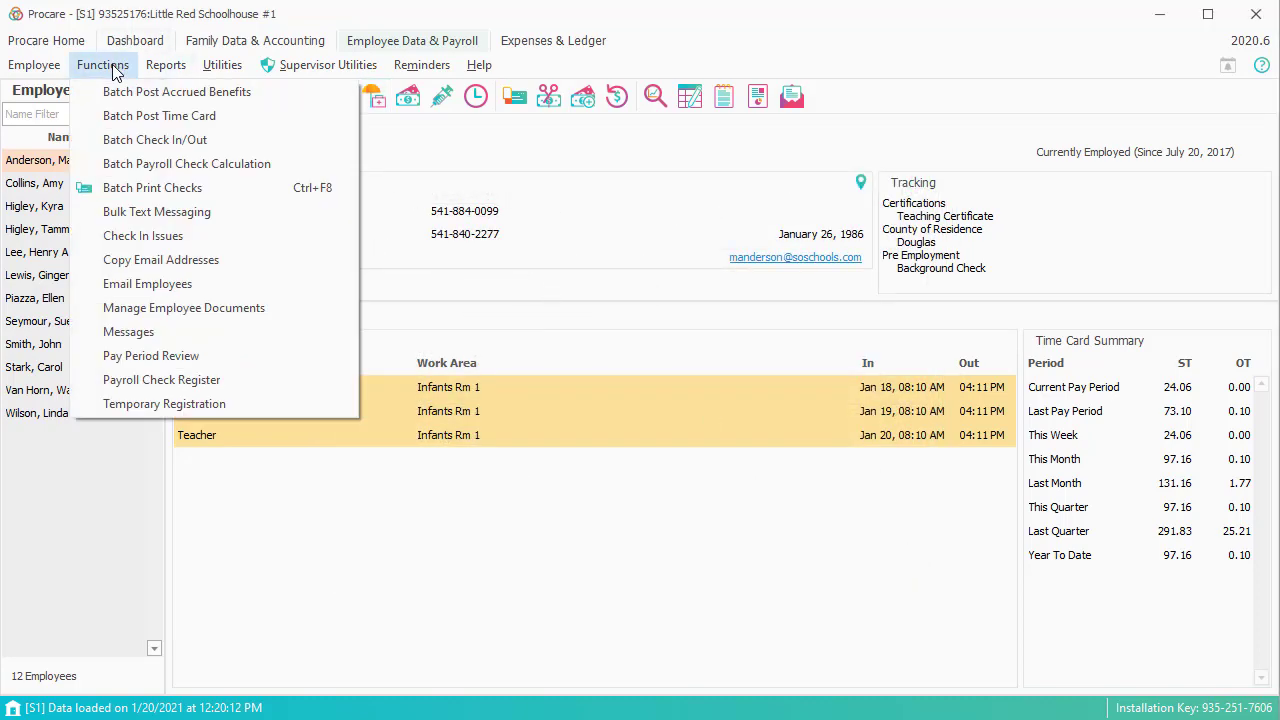
{"action": "left_click", "coordinate": [138, 117]}
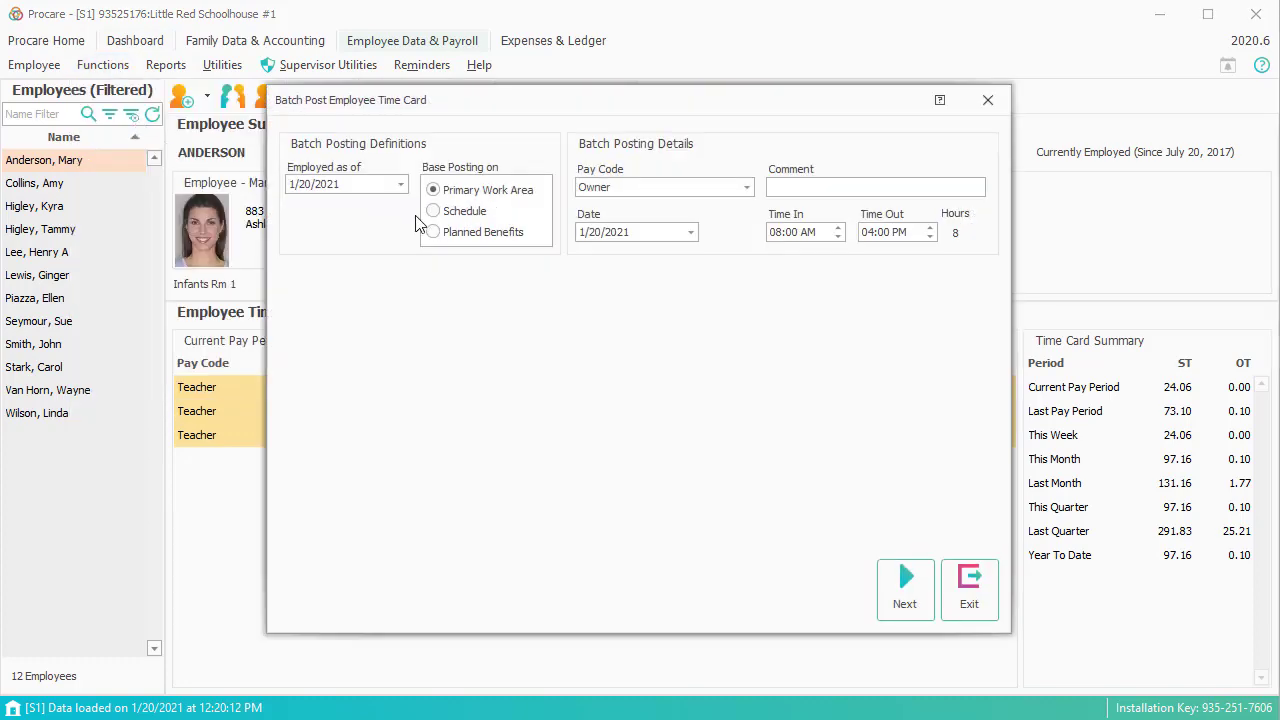
{"action": "left_click", "coordinate": [434, 233]}
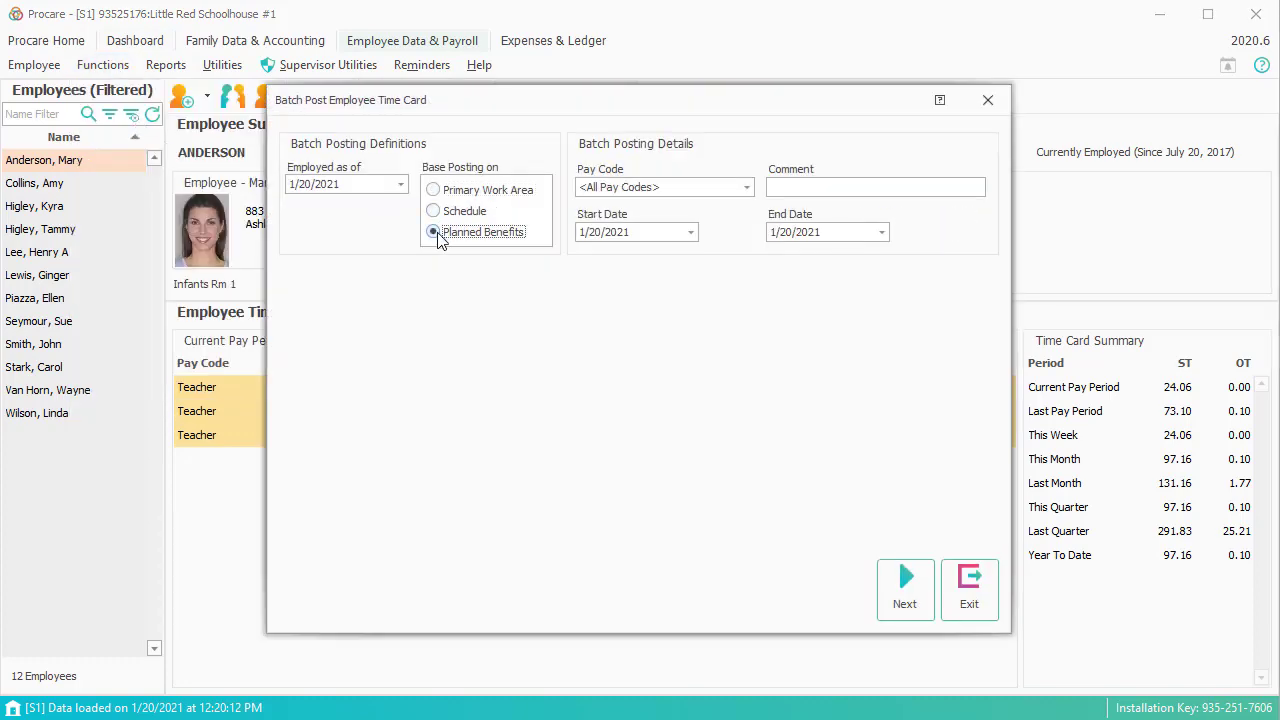
{"action": "left_click", "coordinate": [744, 189]}
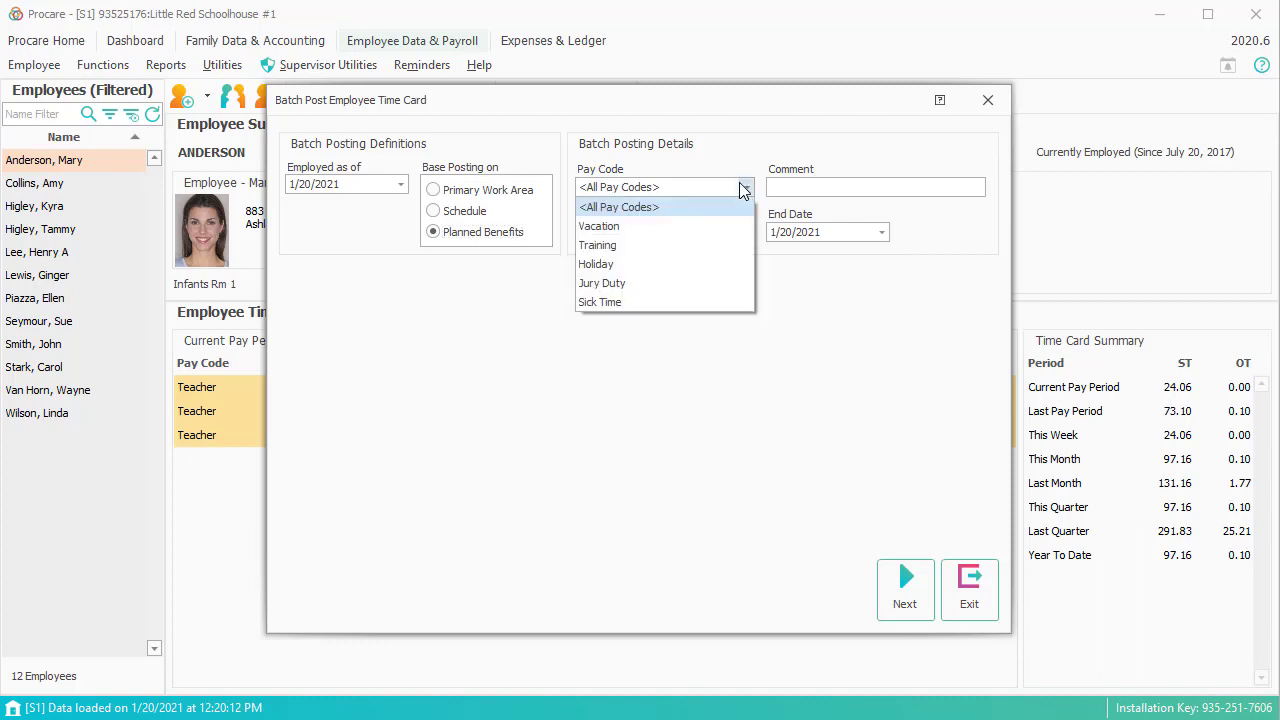
{"action": "left_click", "coordinate": [744, 189]}
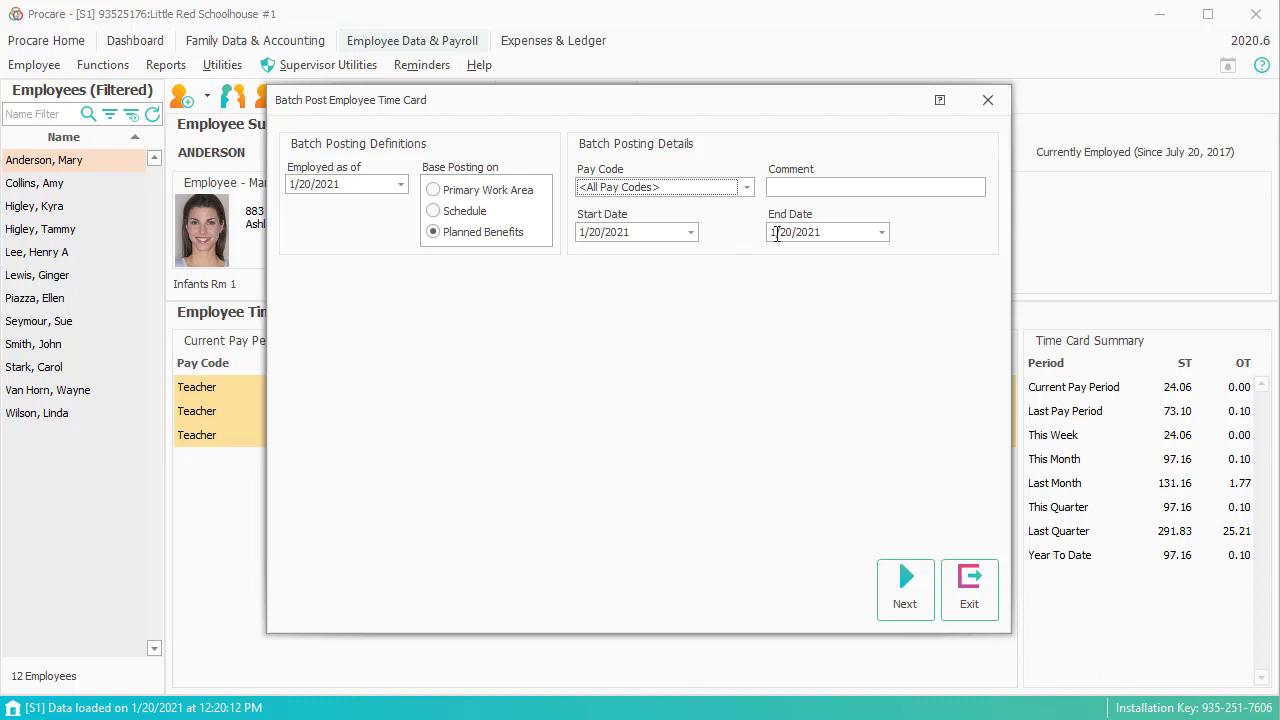
{"action": "left_click", "coordinate": [883, 232]}
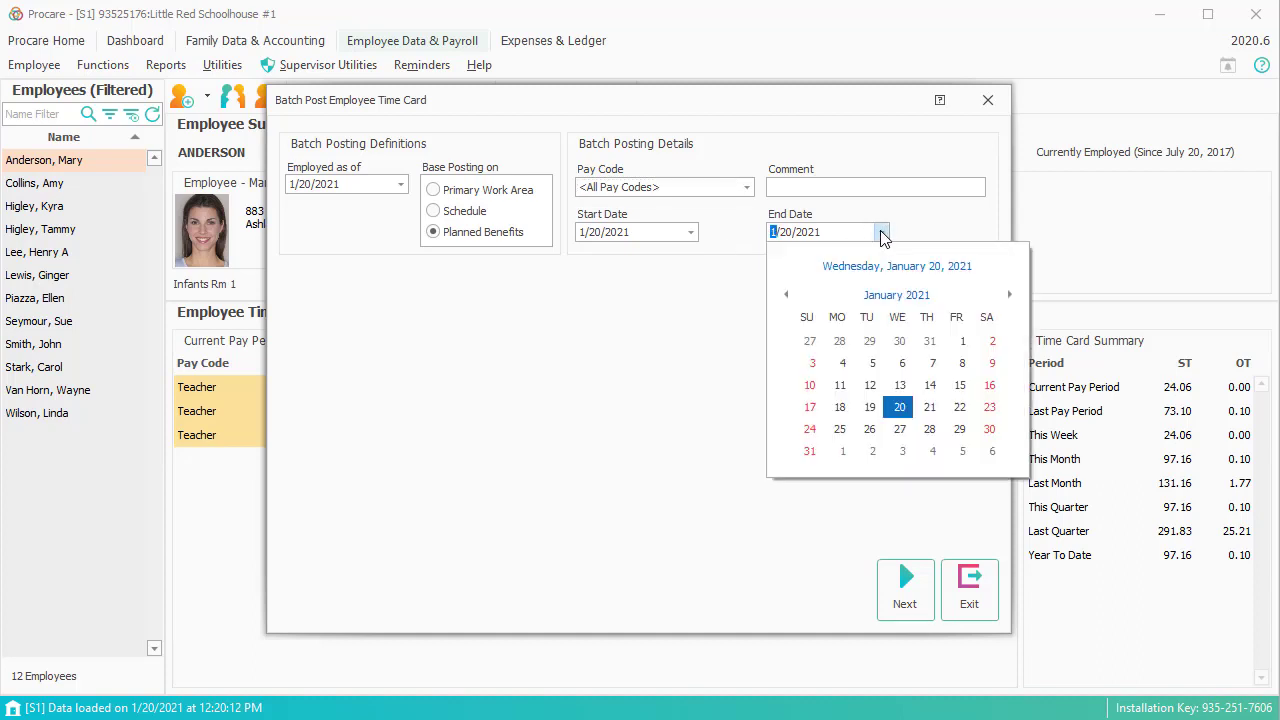
{"action": "left_click", "coordinate": [1008, 294]}
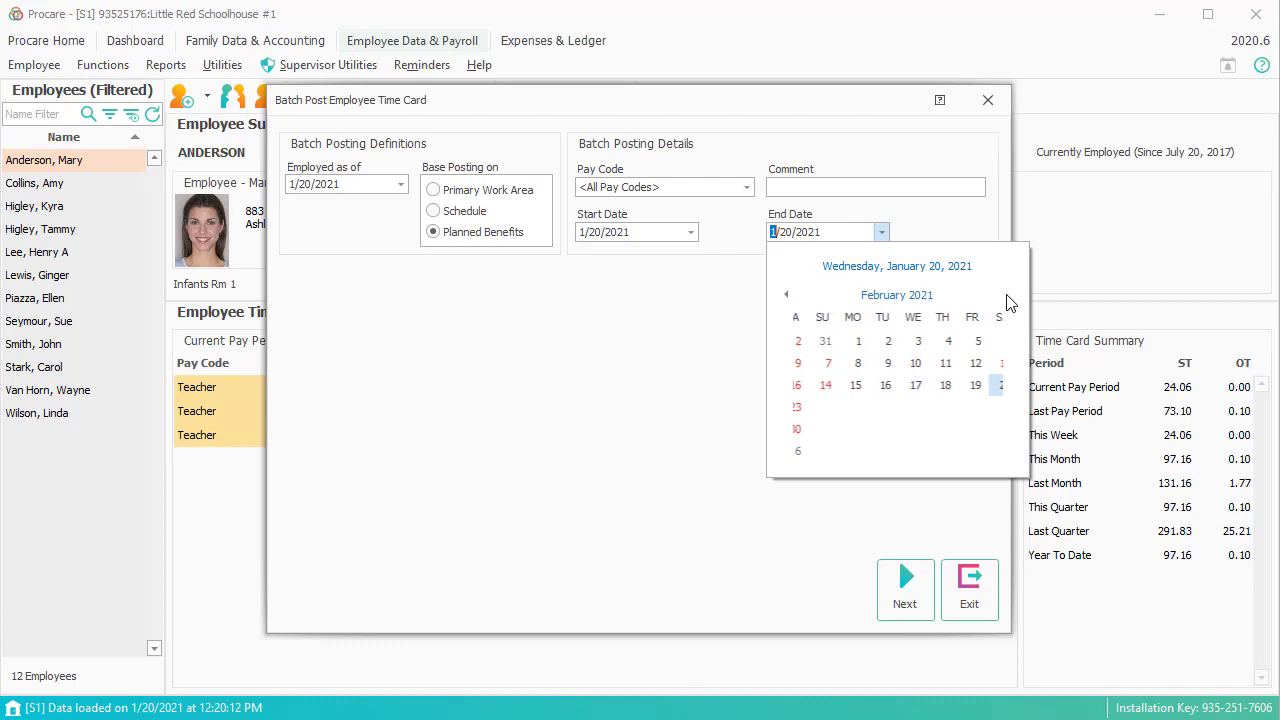
{"action": "left_click", "coordinate": [988, 386]}
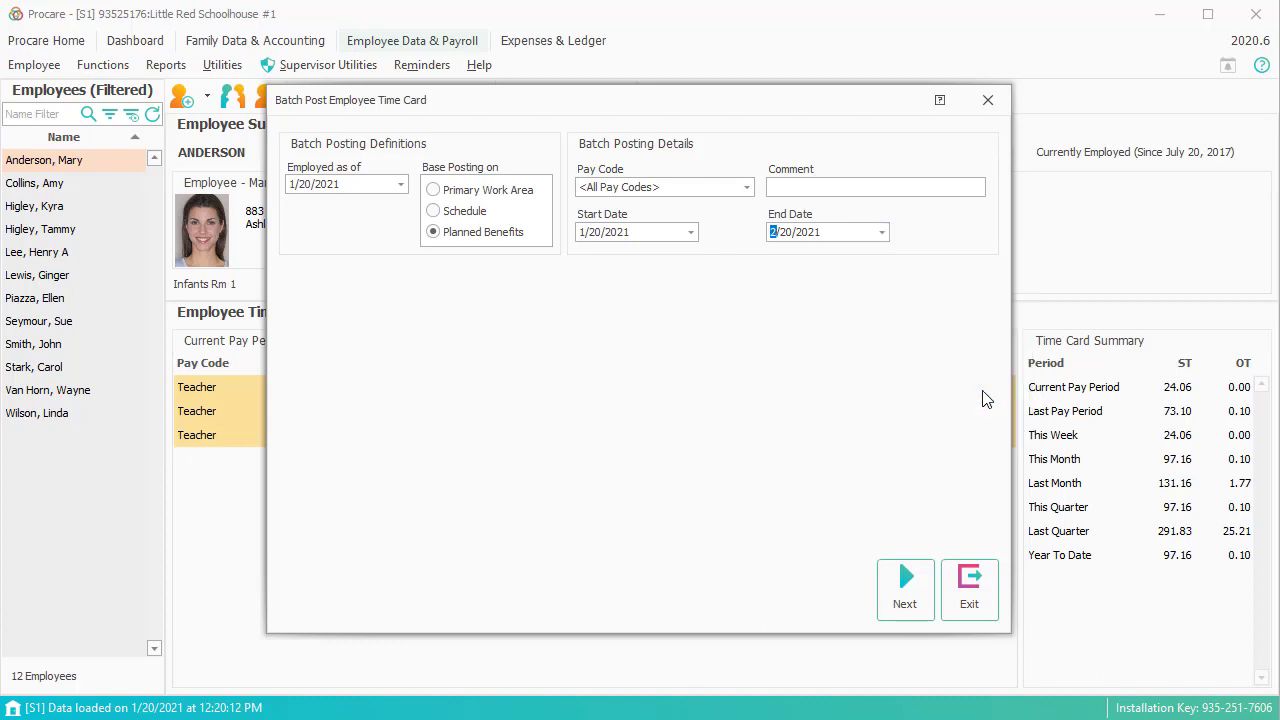
Preview the planned benefit entries for the date range with all of them selected, and exit without processing.
{"action": "left_click", "coordinate": [905, 593]}
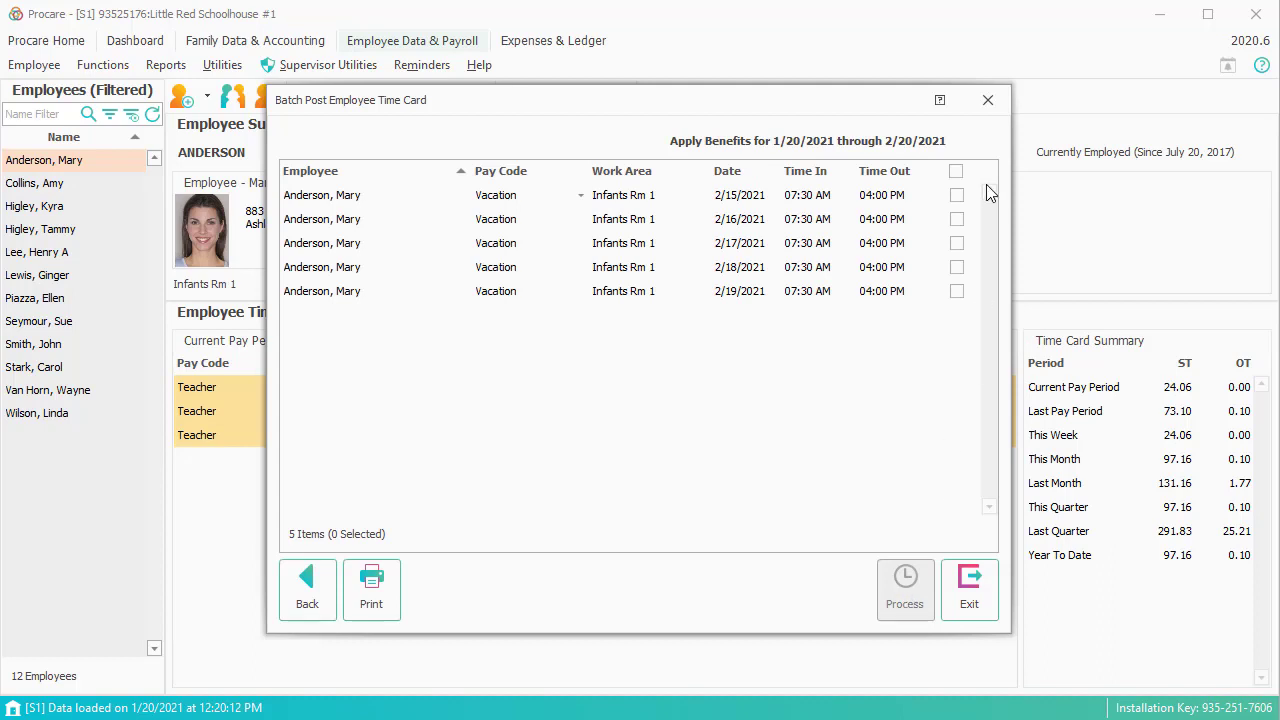
{"action": "left_click", "coordinate": [957, 172]}
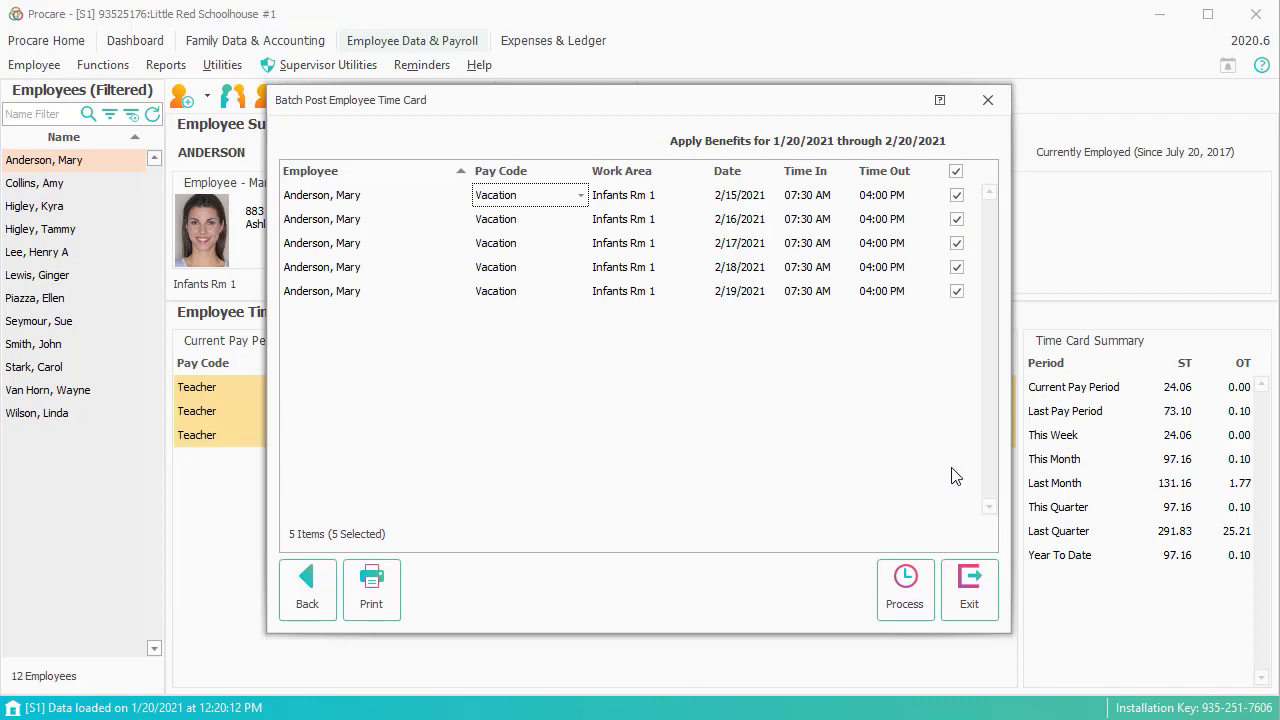
{"action": "left_click", "coordinate": [980, 594]}
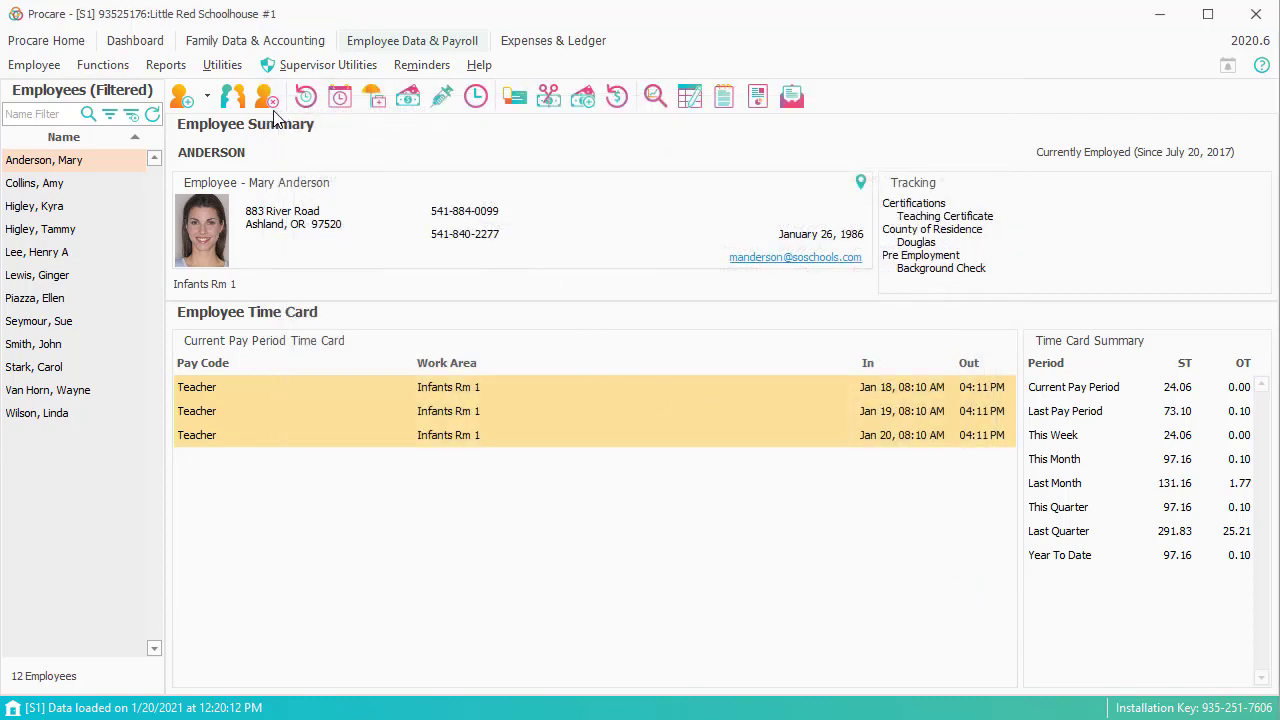
Check the available report types, and open the selected employee's benefits.
{"action": "left_click", "coordinate": [165, 65]}
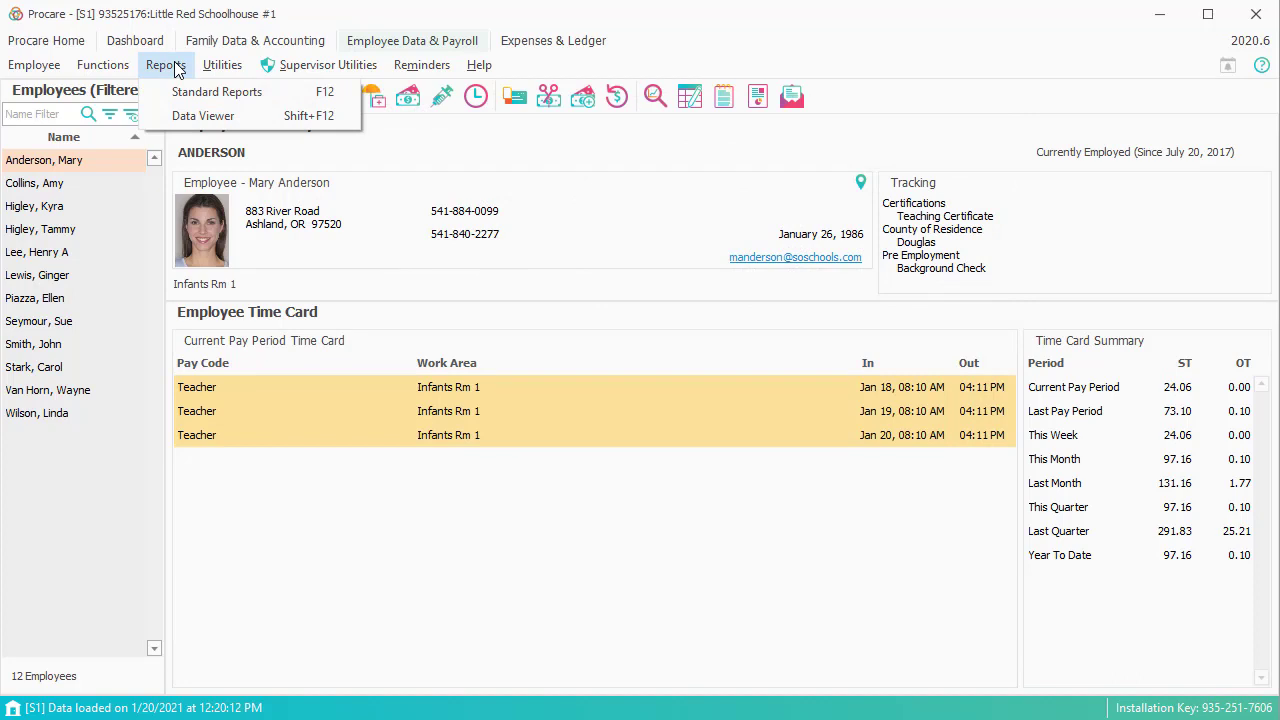
{"action": "left_click", "coordinate": [500, 142]}
{"action": "left_click", "coordinate": [374, 103]}
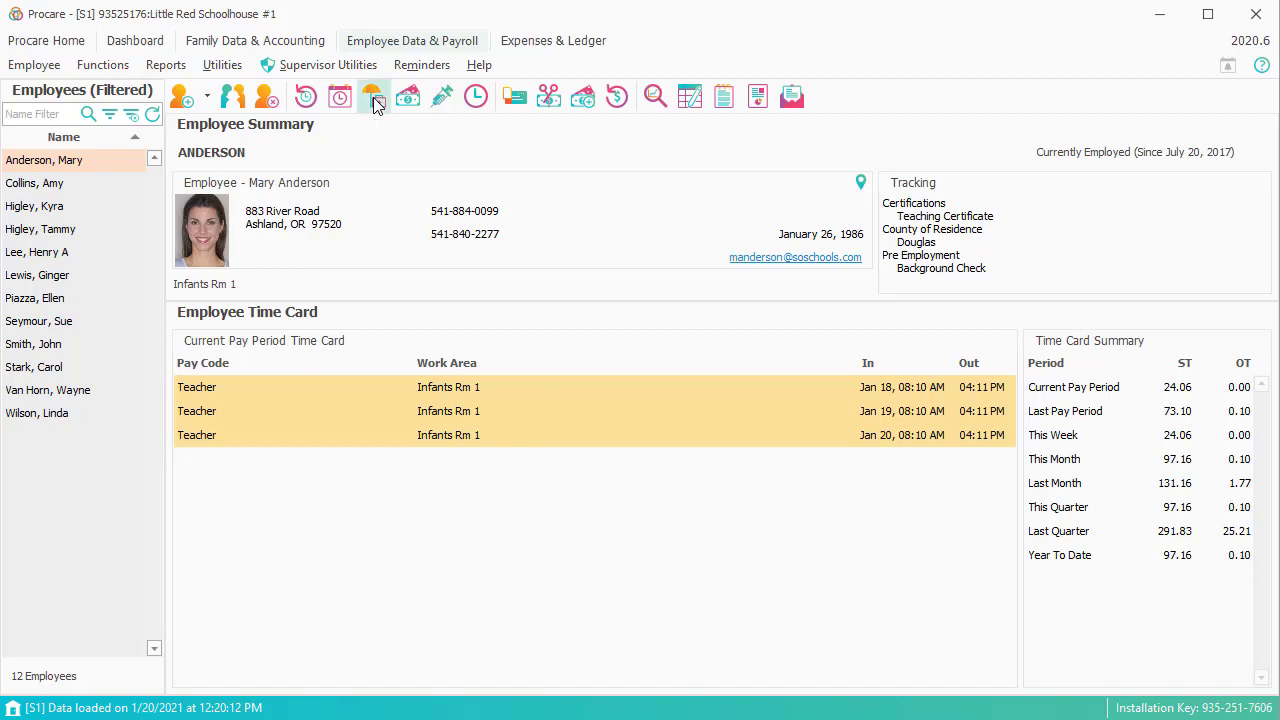